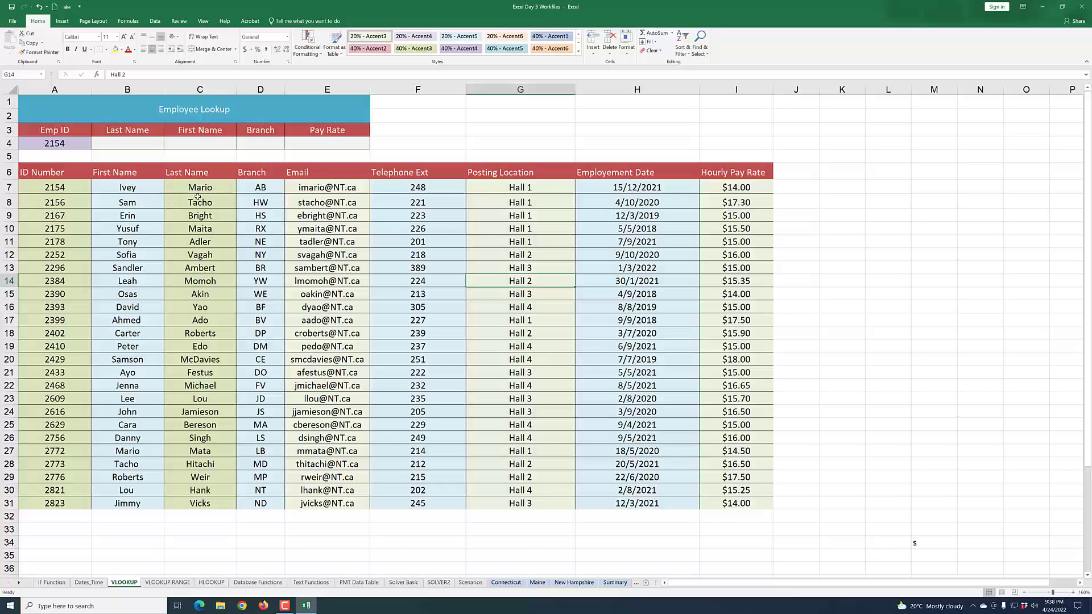
Examine the first employee record in row 7 and the Last Name, First Name, Branch and Pay Rate lookup cells in row 4
{"action": "left_click", "coordinate": [55, 187]}
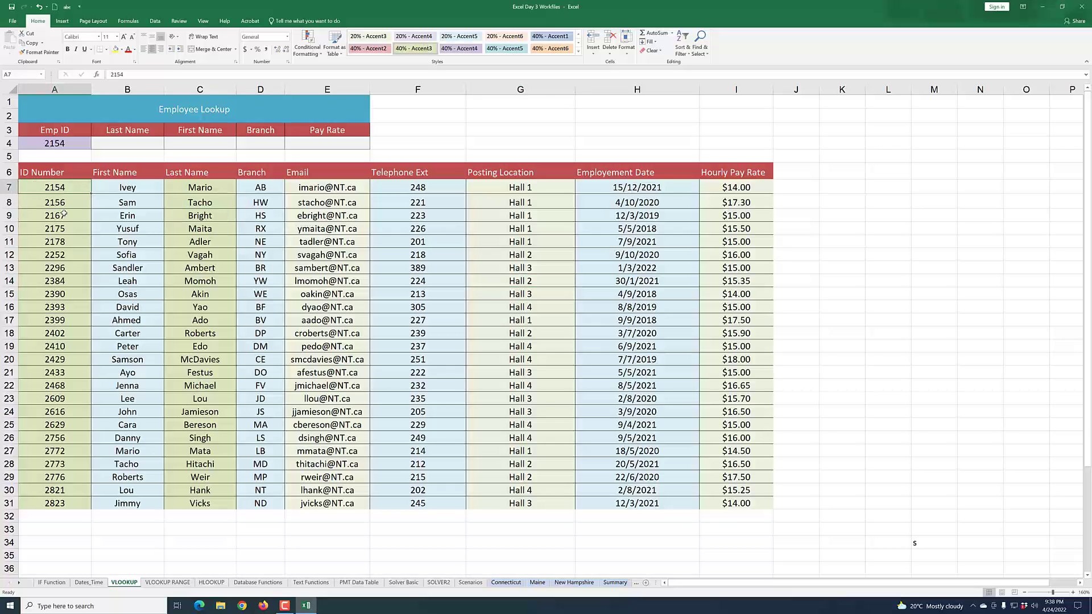
{"action": "left_click", "coordinate": [125, 191]}
{"action": "left_click", "coordinate": [201, 191]}
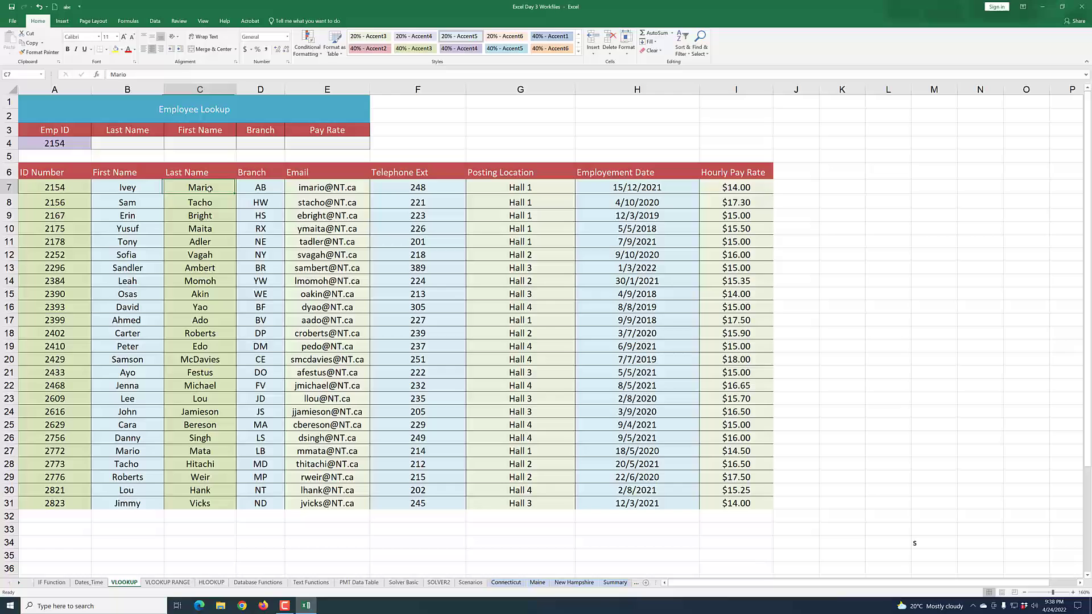
{"action": "left_click", "coordinate": [260, 192]}
{"action": "left_click", "coordinate": [316, 194]}
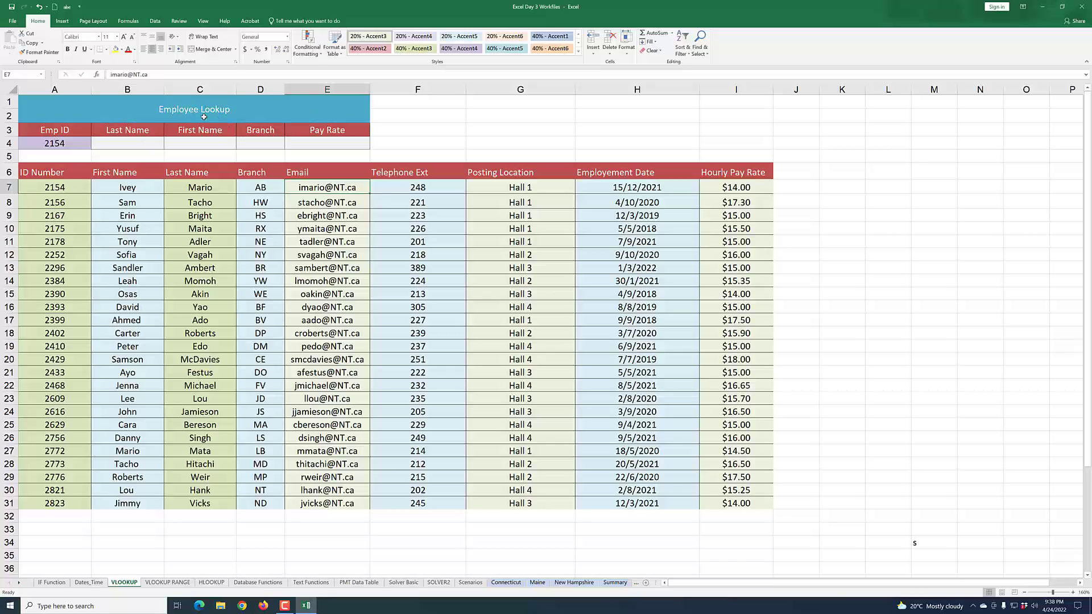
{"action": "left_click", "coordinate": [118, 144]}
{"action": "left_click", "coordinate": [190, 147]}
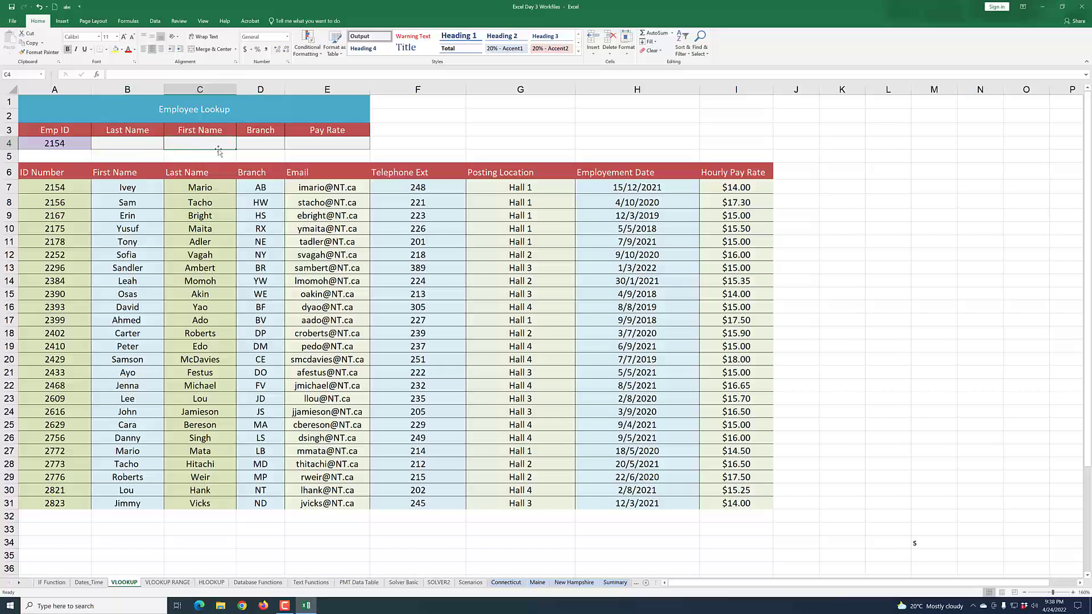
{"action": "left_click", "coordinate": [263, 147]}
{"action": "left_click", "coordinate": [302, 148]}
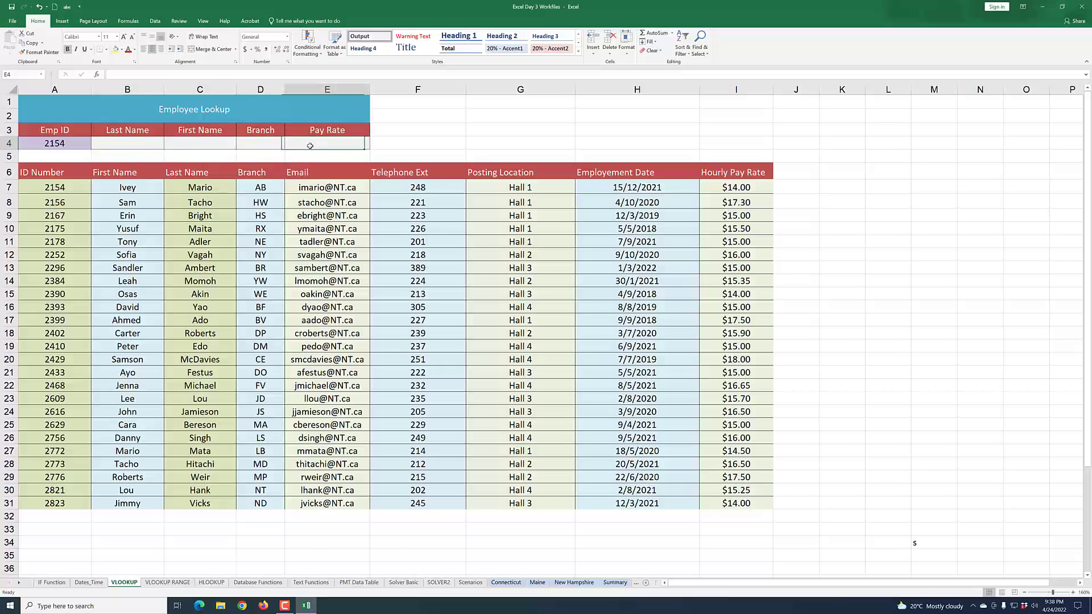
{"action": "left_click", "coordinate": [131, 145]}
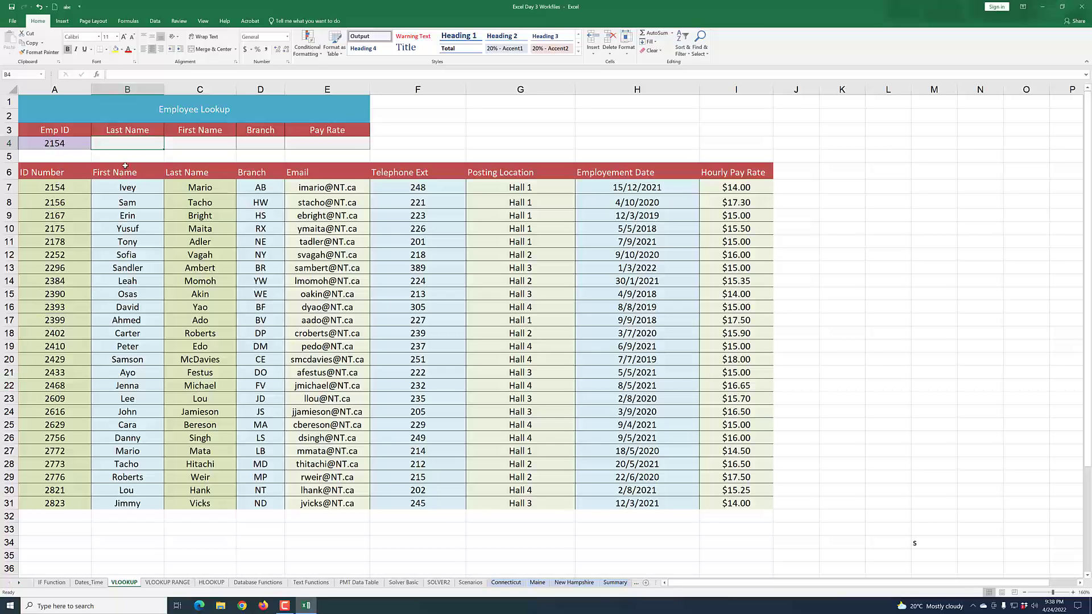
{"action": "left_click", "coordinate": [183, 140]}
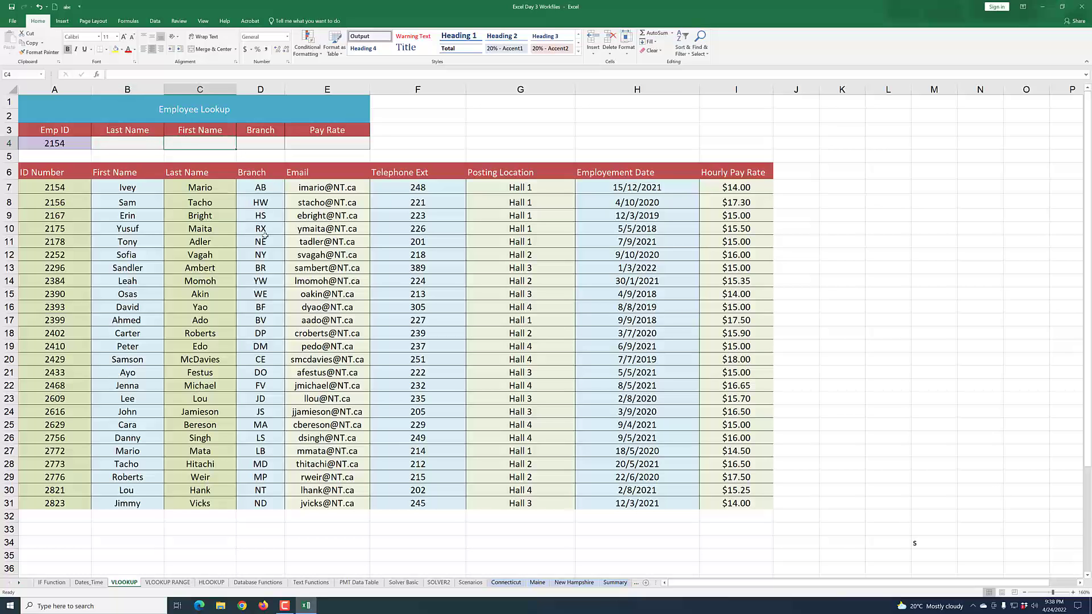
{"action": "scroll", "coordinate": [281, 450], "scroll_direction": "down", "scroll_amount": 1}
{"action": "scroll", "coordinate": [261, 293], "scroll_direction": "up", "scroll_amount": 1}
Insert a VLOOKUP function in cell B4 with the absolute reference $A$4 as its lookup value
{"action": "left_click", "coordinate": [113, 150]}
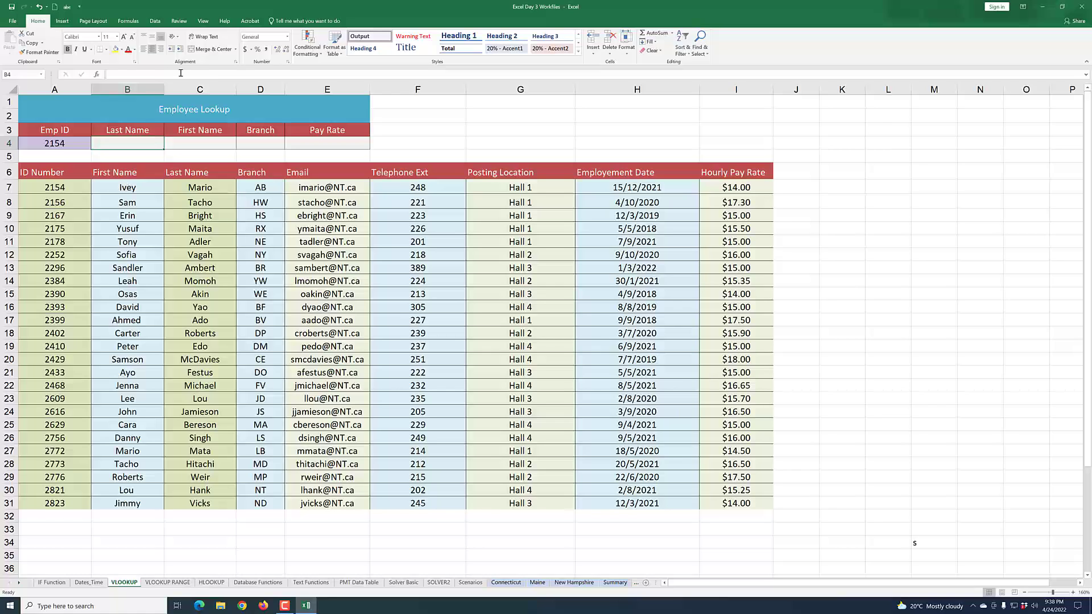
{"action": "left_click", "coordinate": [128, 21]}
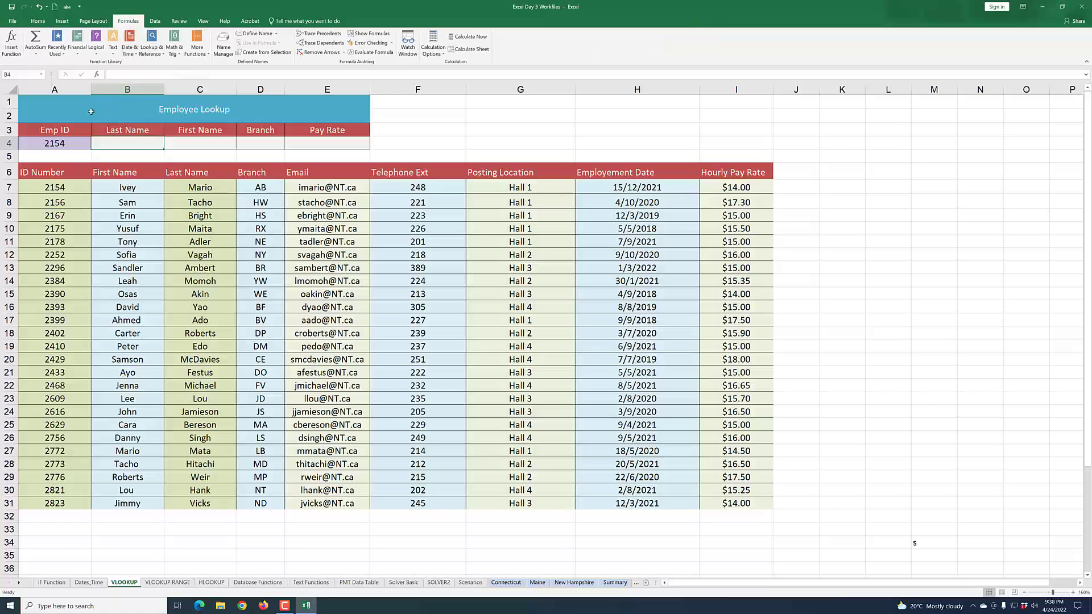
{"action": "left_click", "coordinate": [12, 43]}
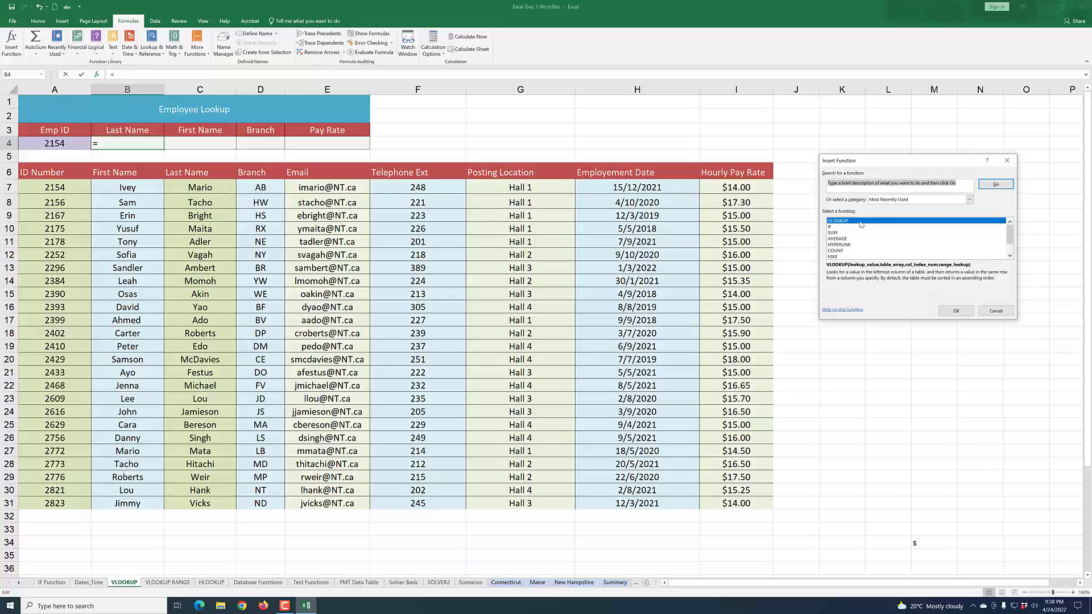
{"action": "left_click", "coordinate": [956, 311]}
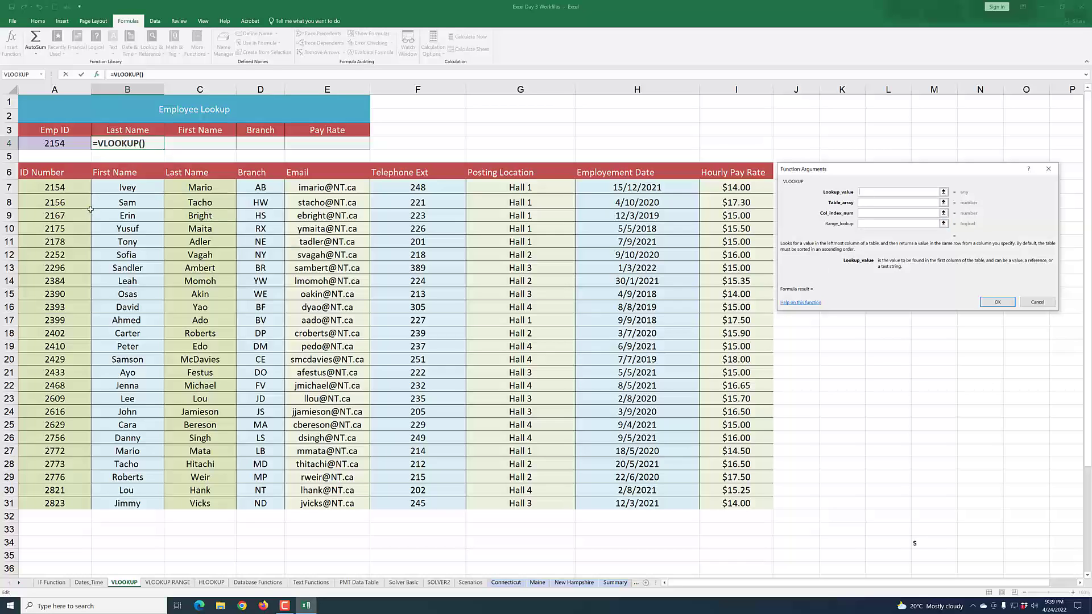
{"action": "left_click", "coordinate": [57, 145]}
{"action": "left_click", "coordinate": [877, 192]}
{"action": "key", "text": "F4"}
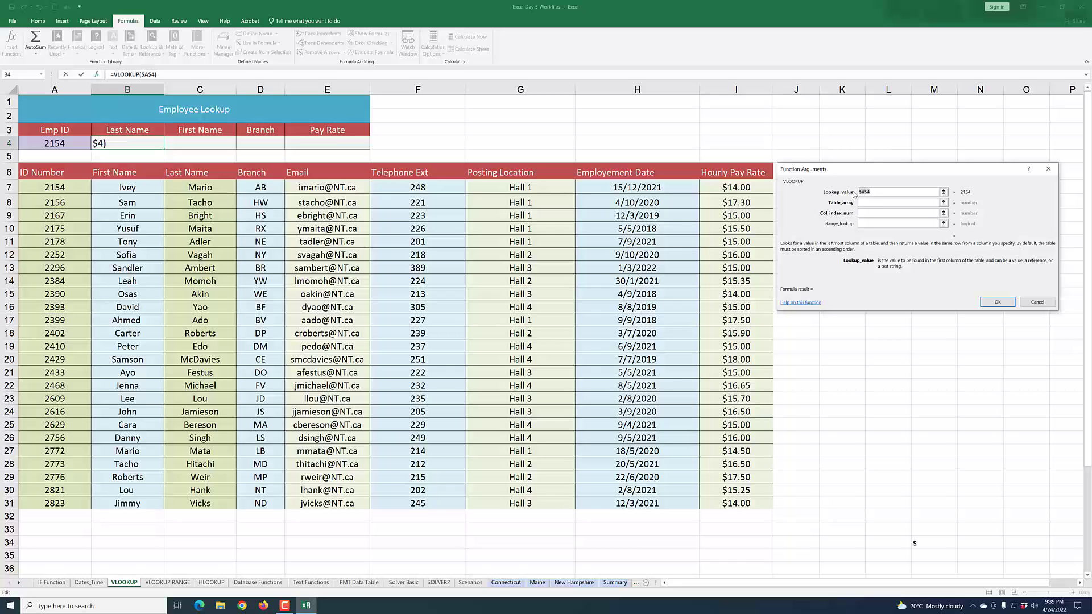
Set the VLOOKUP table array to the employee table including headers, as the absolute range $A$6:$I$31
{"action": "left_click", "coordinate": [872, 203]}
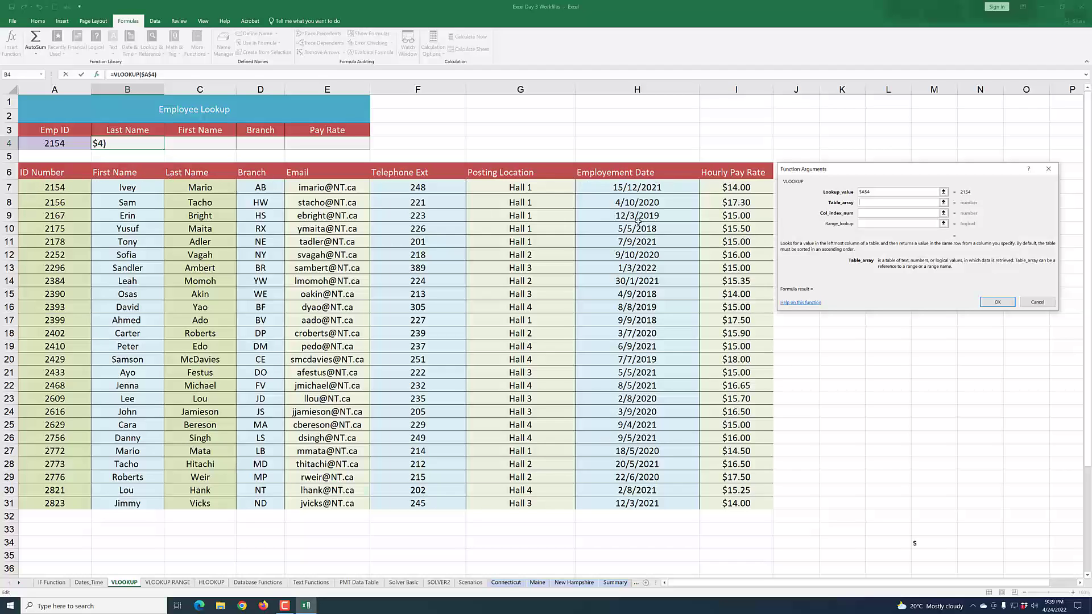
{"action": "left_click_drag", "start_coordinate": [29, 177], "coordinate": [754, 504]}
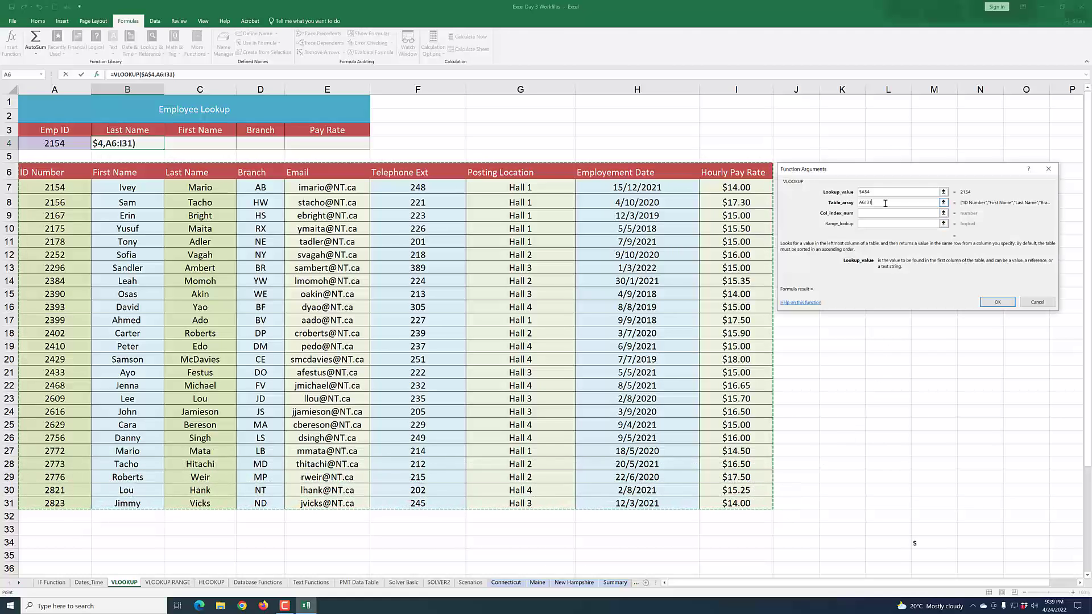
{"action": "left_click_drag", "start_coordinate": [877, 203], "coordinate": [852, 205]}
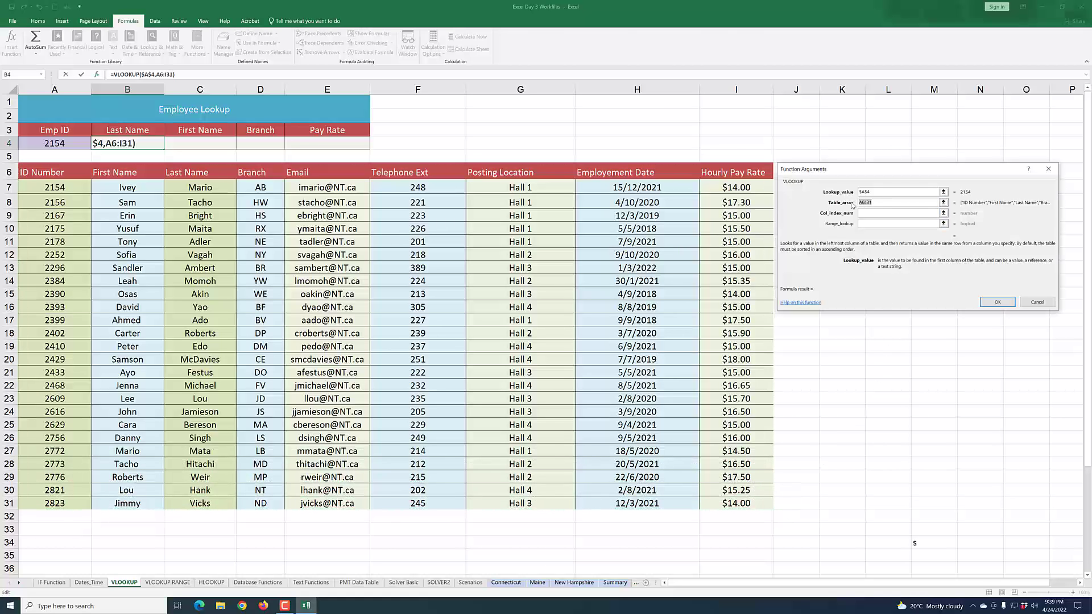
{"action": "key", "text": "F4"}
Complete the VLOOKUP in B4 with column index 3 and an exact match, using FALSE as the range lookup
{"action": "left_click", "coordinate": [872, 214]}
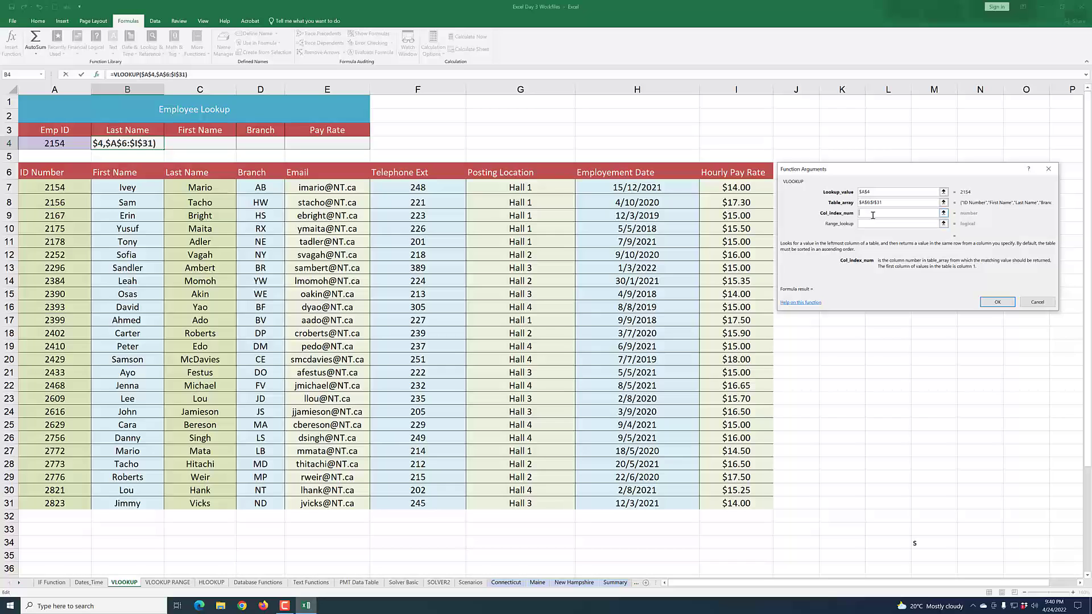
{"action": "type", "text": "3"}
{"action": "left_click", "coordinate": [872, 224]}
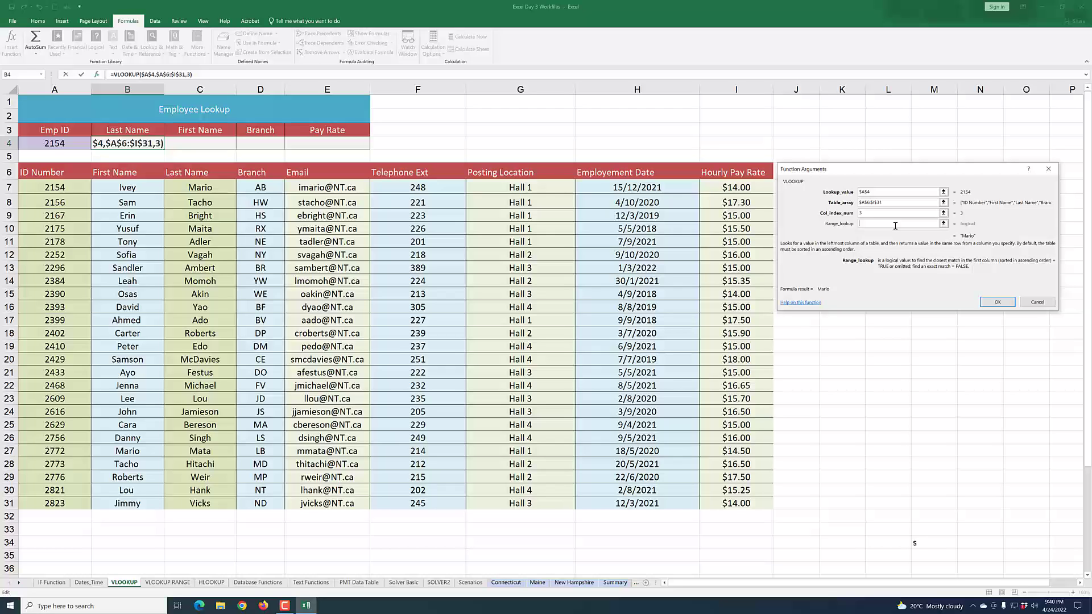
{"action": "type", "text": "FALSE"}
{"action": "left_click", "coordinate": [997, 302]}
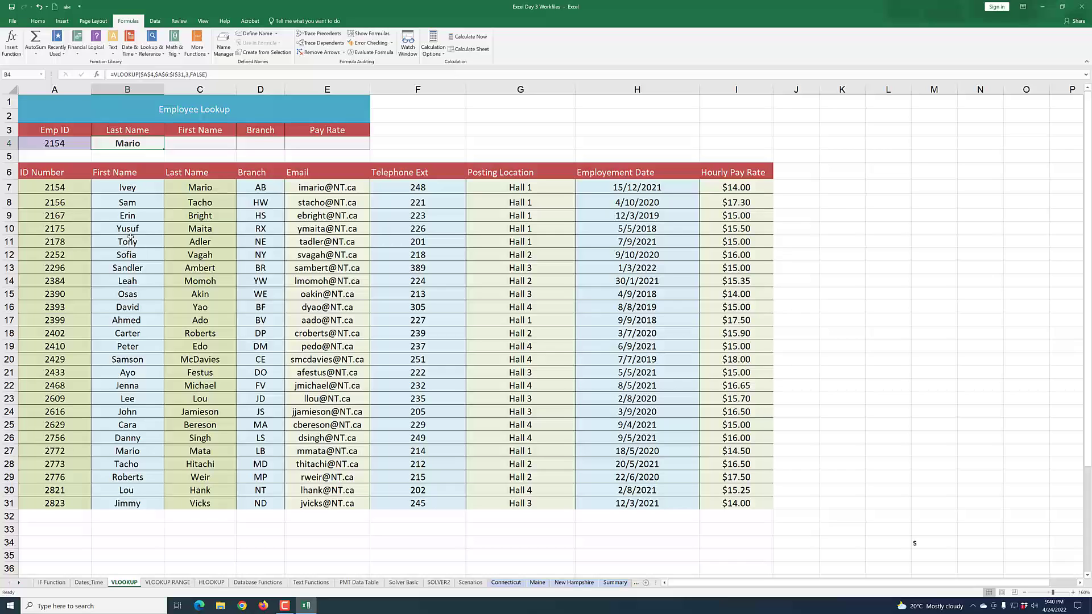
Test the last name lookup by entering the second listed employee's ID in A4, and restore the first listed employee's ID
{"action": "left_click", "coordinate": [196, 189]}
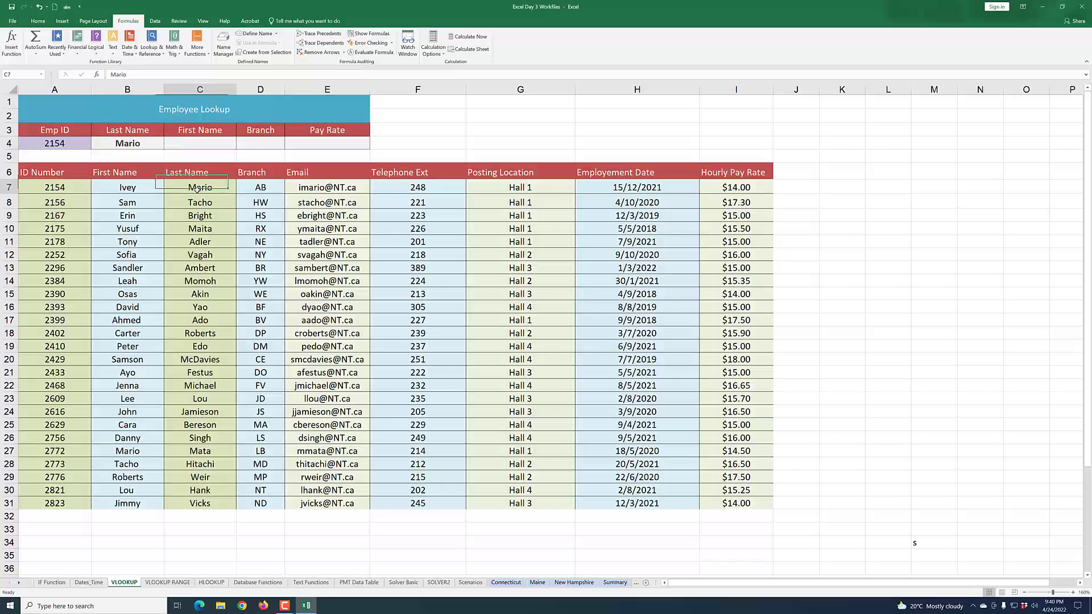
{"action": "left_click", "coordinate": [135, 145]}
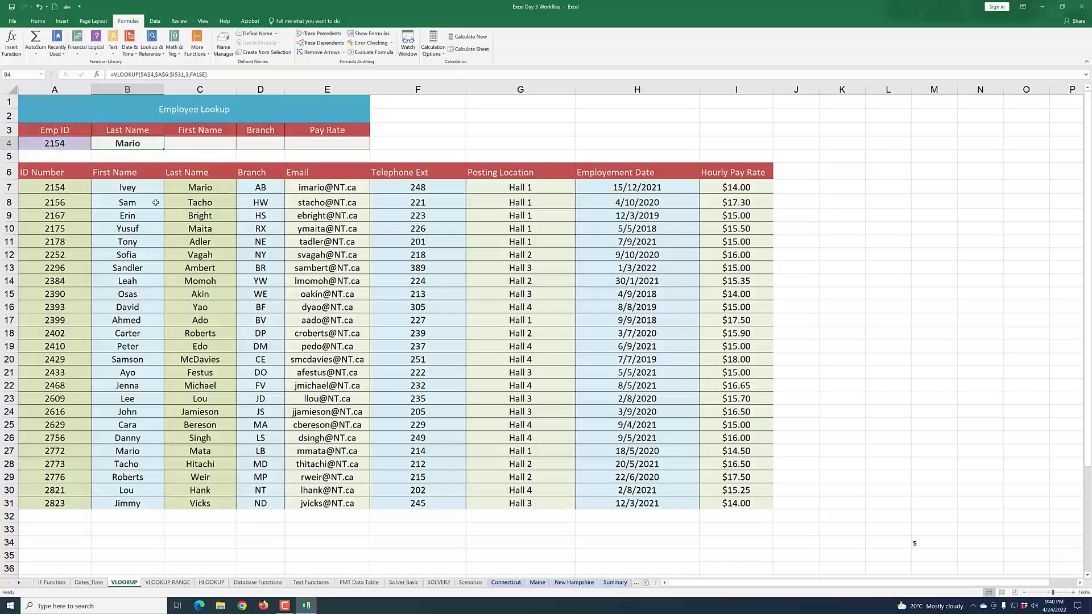
{"action": "left_click", "coordinate": [190, 191]}
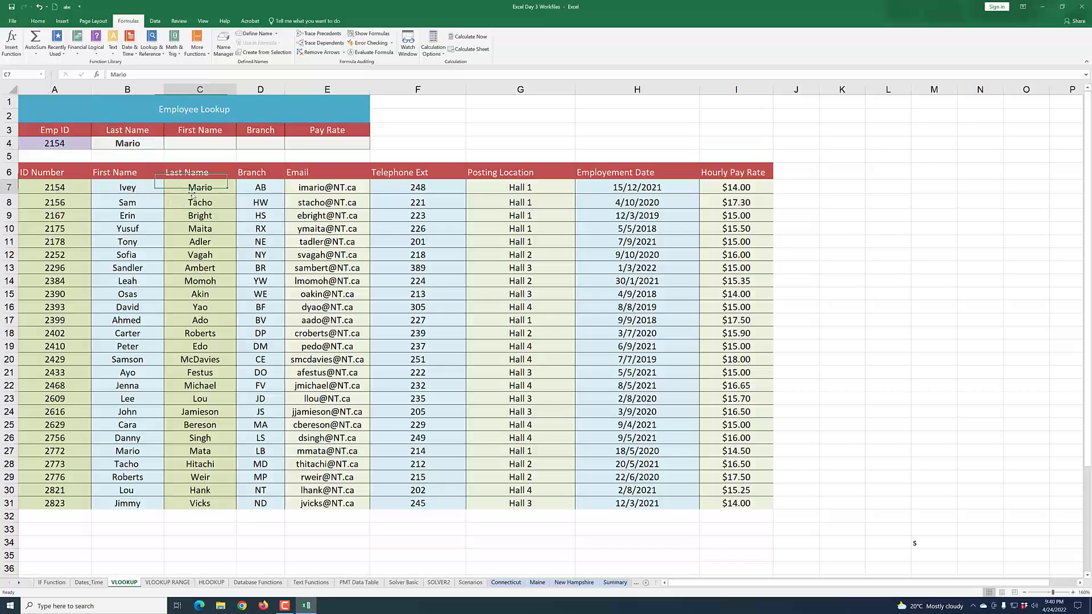
{"action": "left_click", "coordinate": [72, 146]}
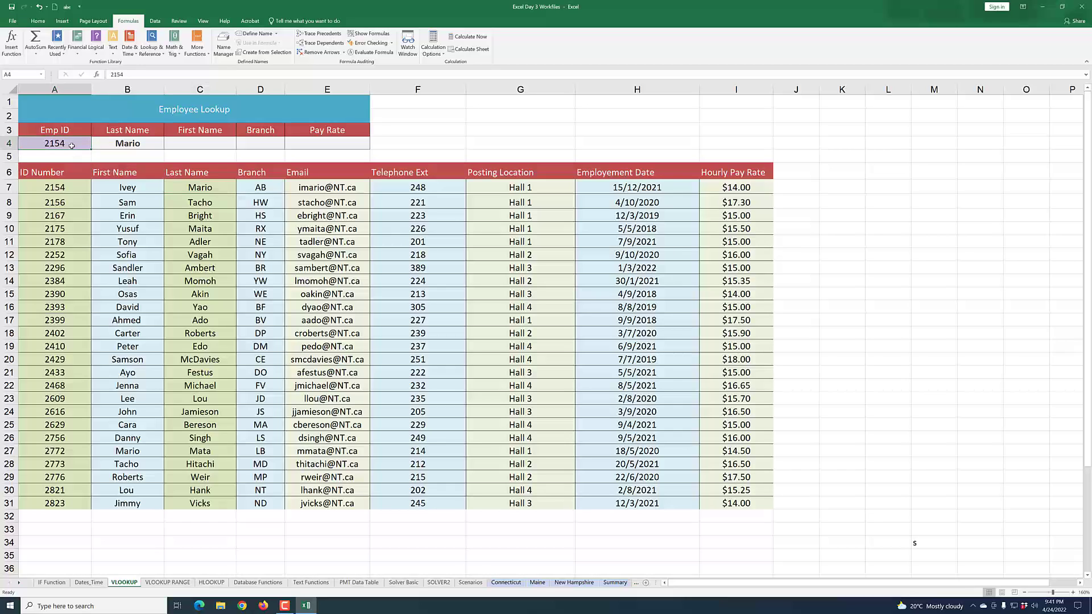
{"action": "left_click", "coordinate": [129, 225]}
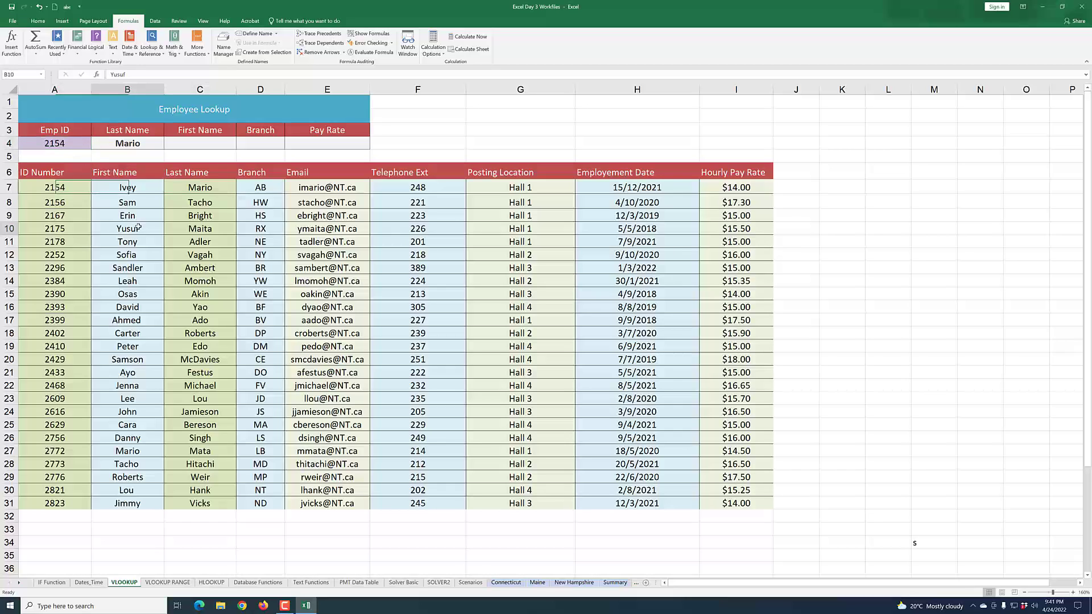
{"action": "left_click", "coordinate": [81, 142]}
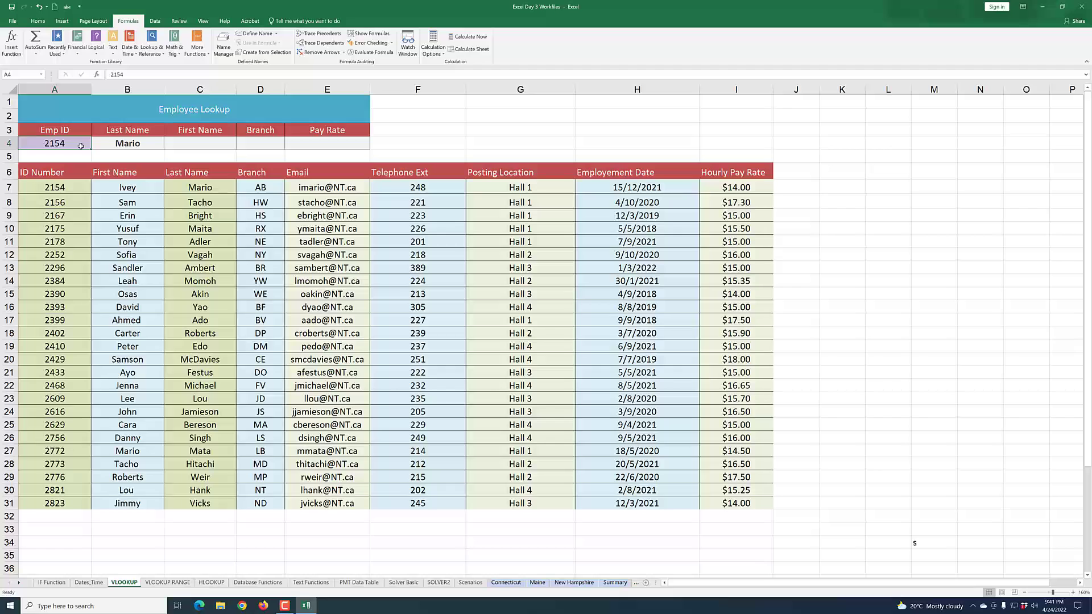
{"action": "type", "text": "2156"}
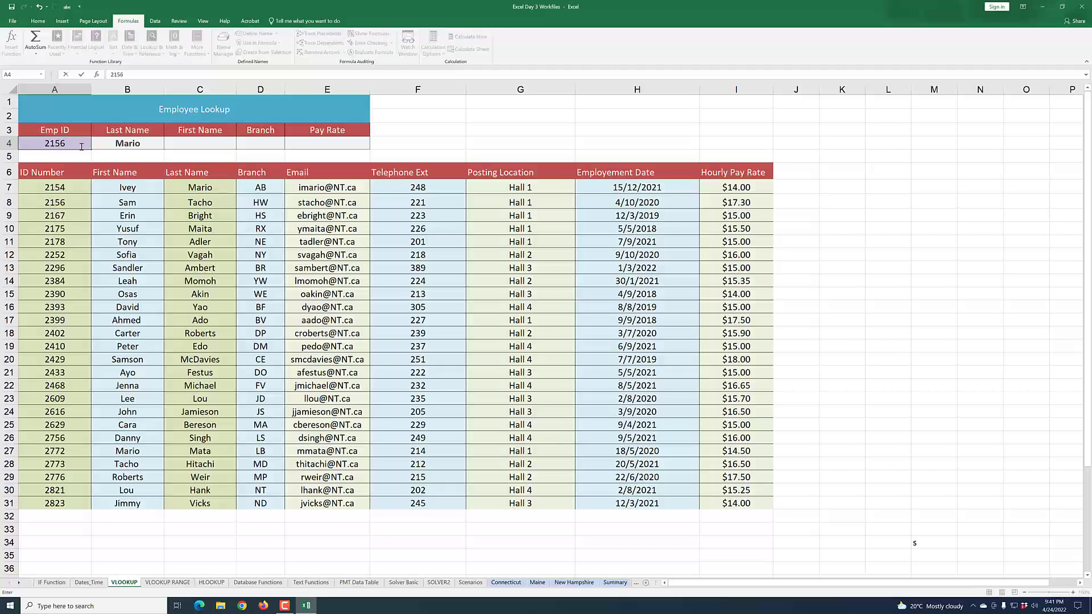
{"action": "left_click", "coordinate": [103, 222]}
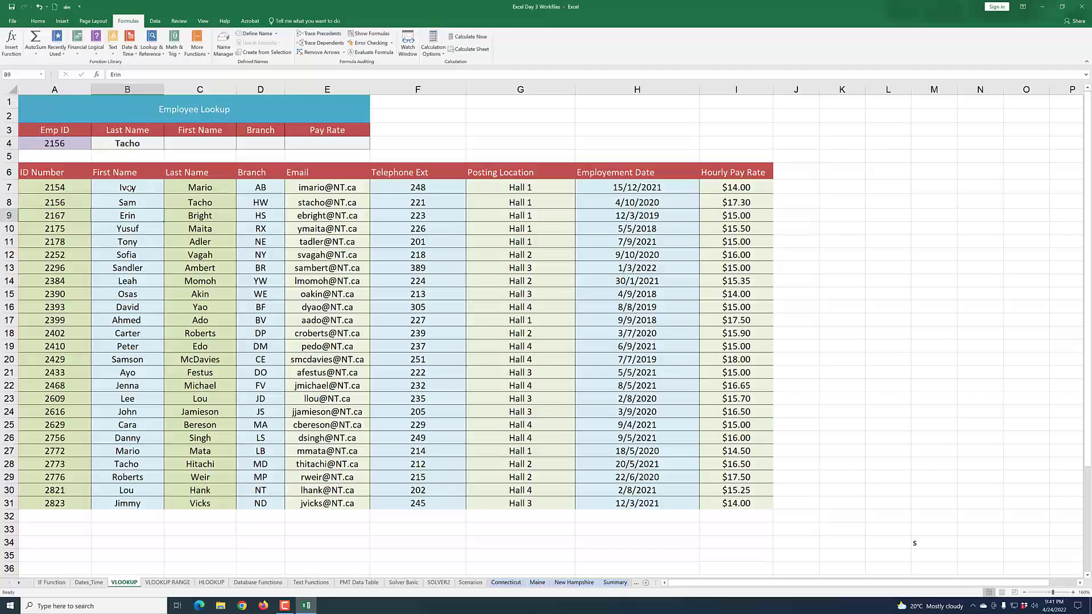
{"action": "left_click", "coordinate": [66, 143]}
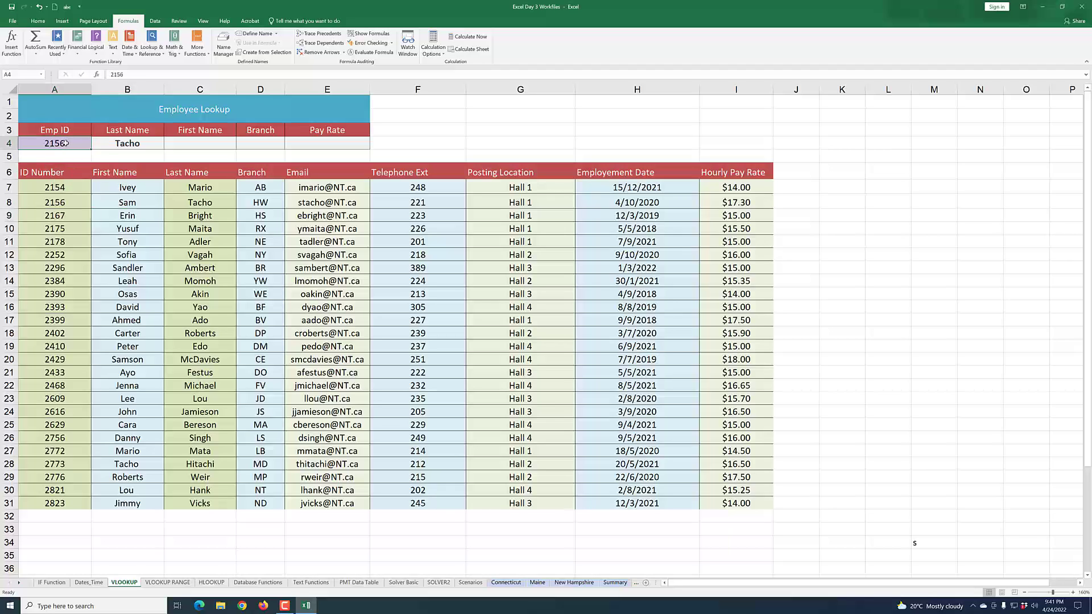
{"action": "type", "text": "2154"}
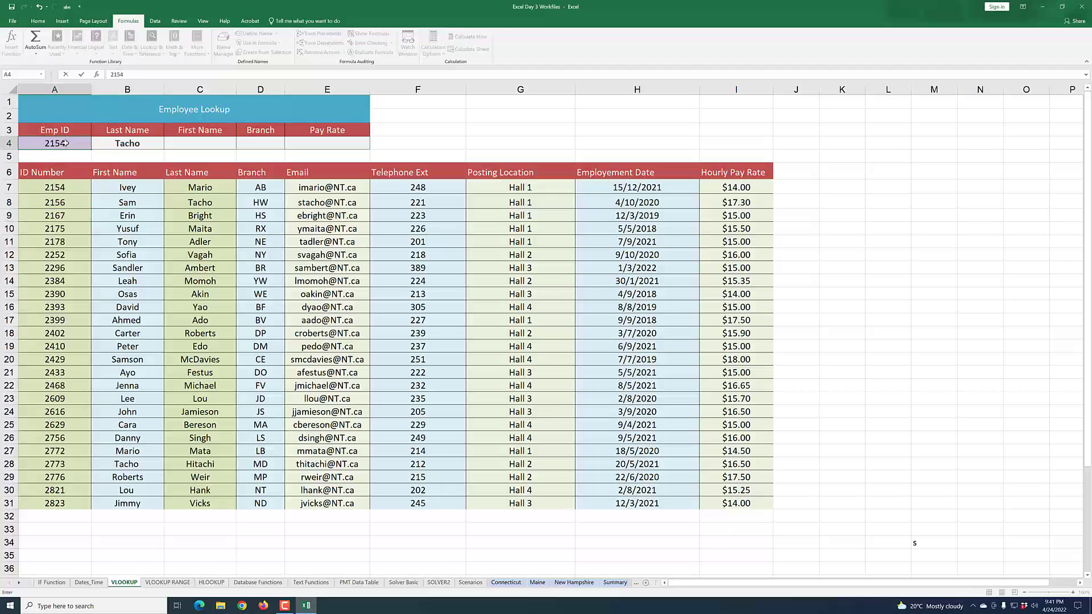
{"action": "left_click", "coordinate": [88, 253]}
Fill the VLOOKUP formula from B4 across the First Name, Branch and Pay Rate cells through E4
{"action": "left_click", "coordinate": [188, 141]}
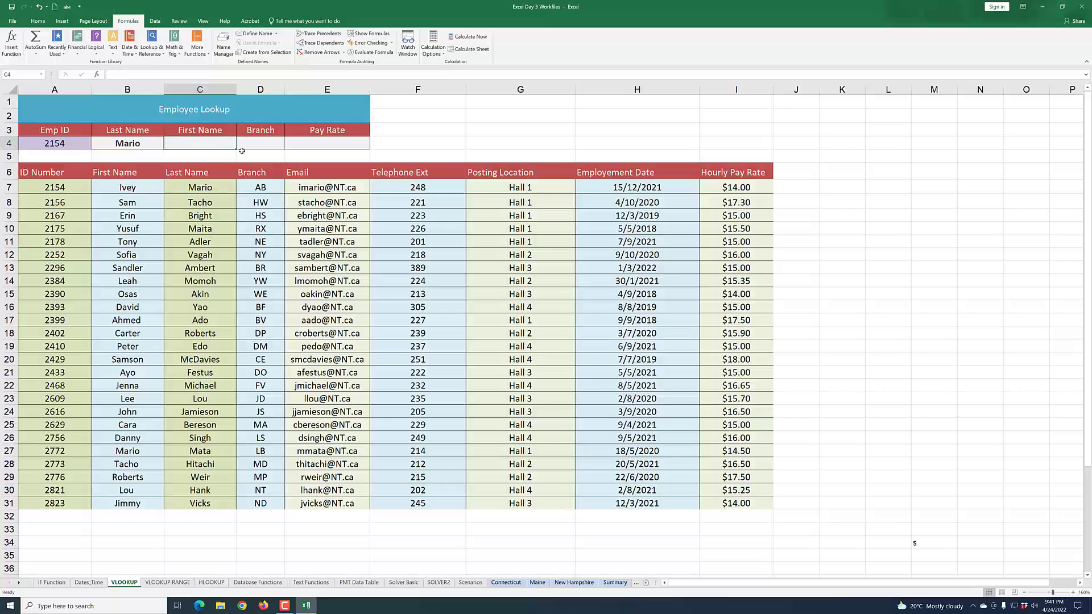
{"action": "left_click", "coordinate": [259, 145]}
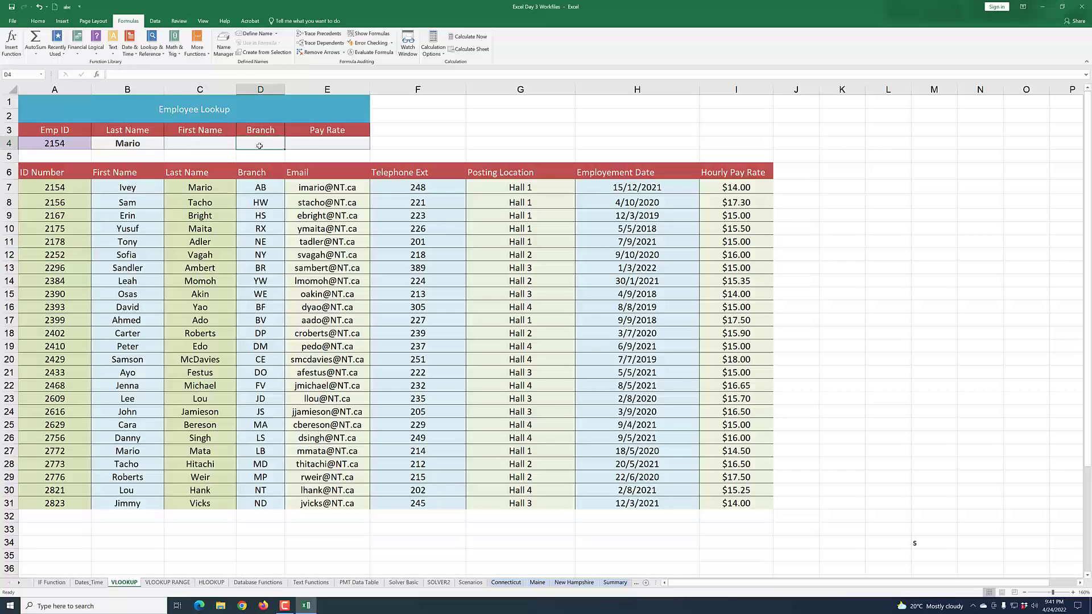
{"action": "left_click", "coordinate": [322, 144]}
{"action": "left_click", "coordinate": [203, 142]}
{"action": "left_click", "coordinate": [258, 141]}
{"action": "left_click", "coordinate": [316, 142]}
{"action": "left_click", "coordinate": [149, 144]}
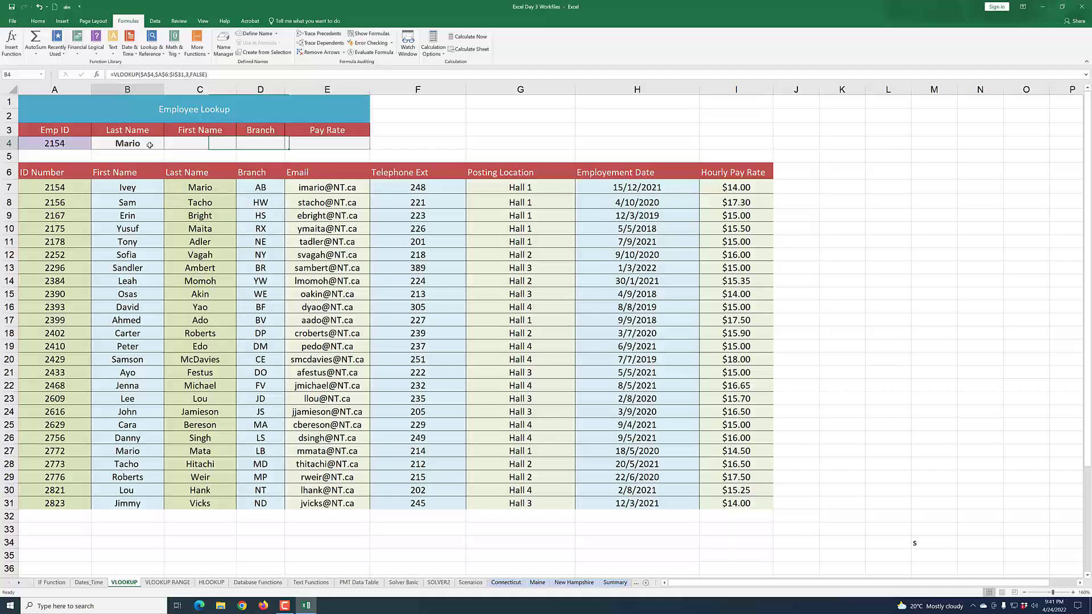
{"action": "left_click", "coordinate": [190, 149]}
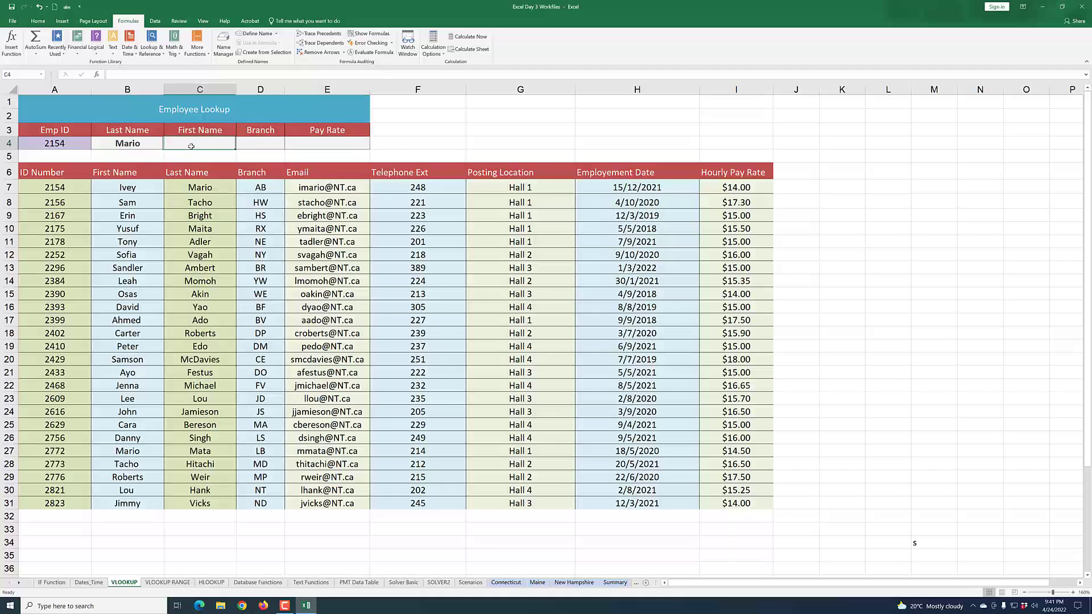
{"action": "left_click", "coordinate": [154, 146]}
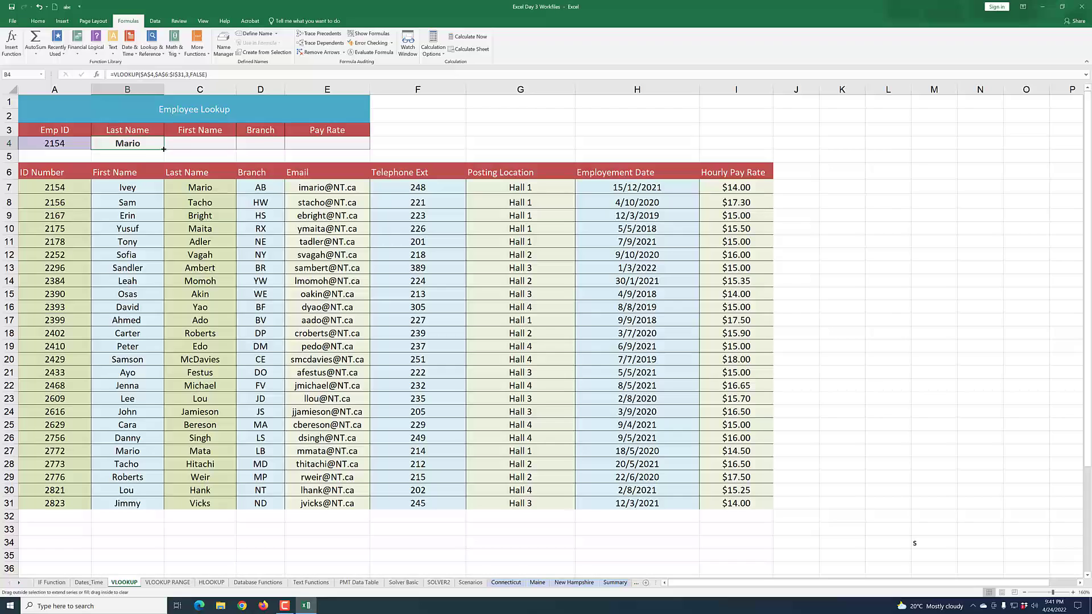
{"action": "left_click_drag", "start_coordinate": [165, 148], "coordinate": [369, 149]}
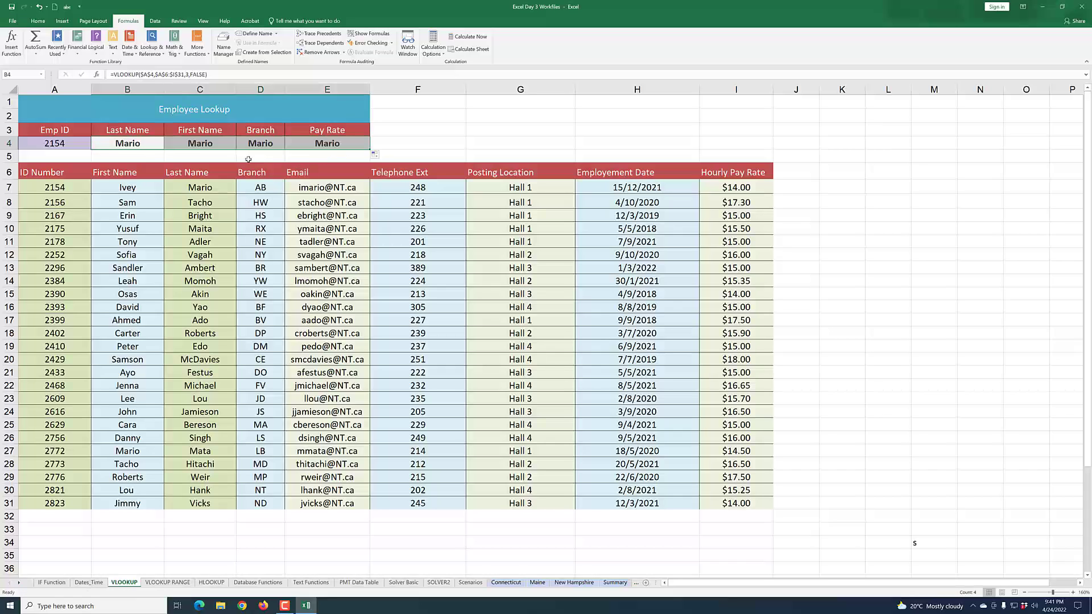
Change the column index in the First Name VLOOKUP in C4 to 2
{"action": "left_click", "coordinate": [202, 144]}
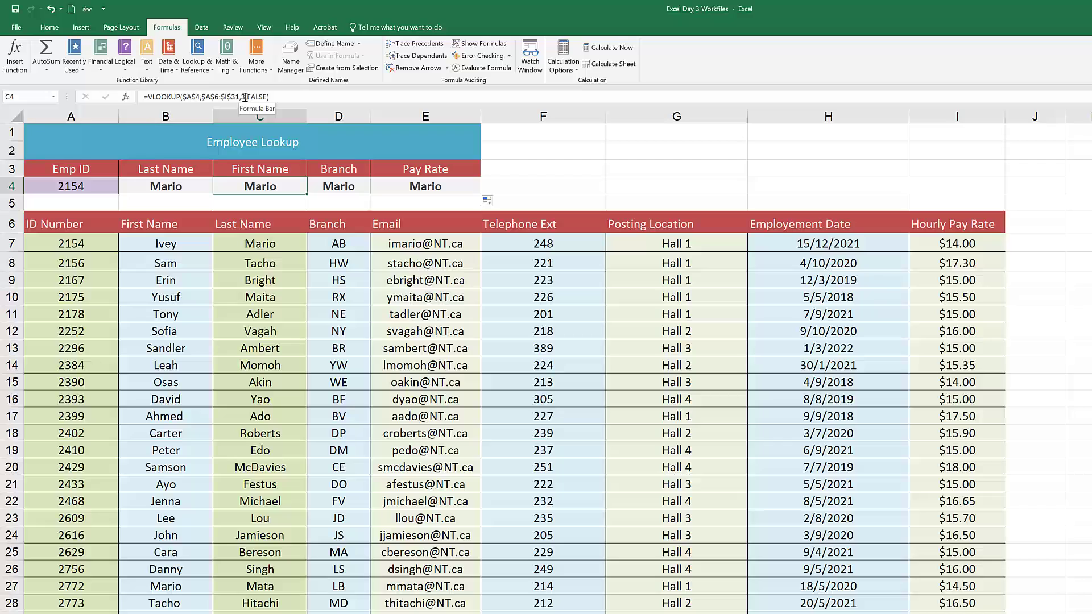
{"action": "left_click", "coordinate": [245, 97]}
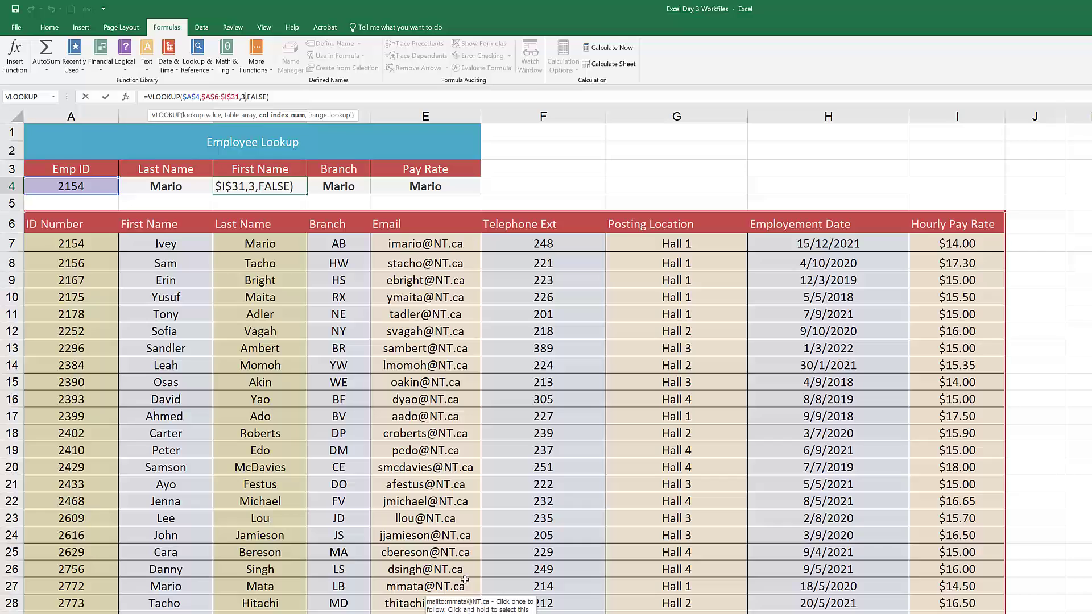
{"action": "key", "text": "BackSpace"}
{"action": "type", "text": "2"}
{"action": "key", "text": "Return"}
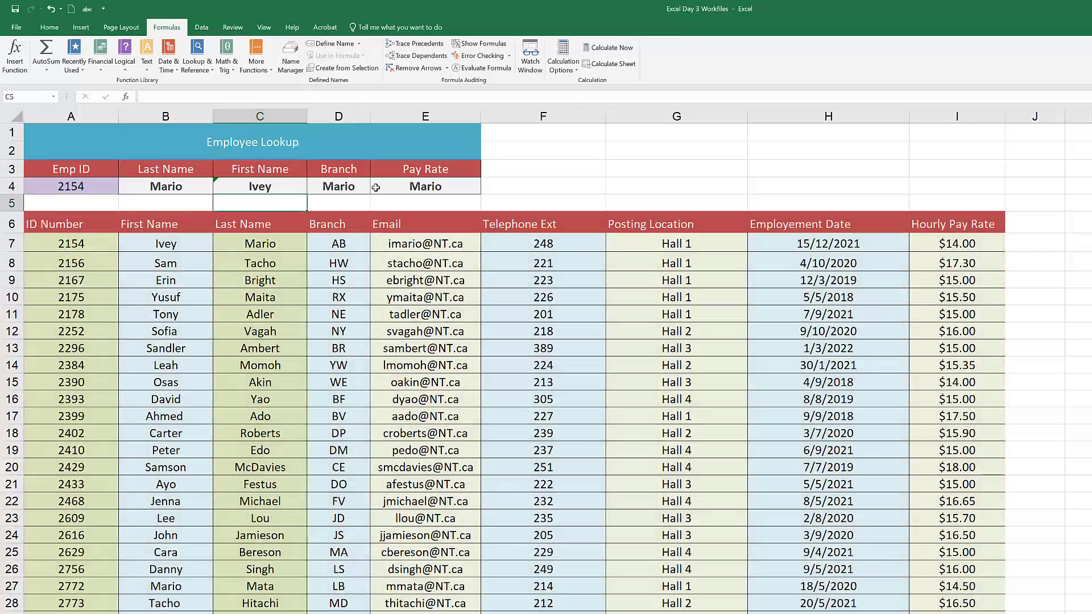
Change the column index in the Branch VLOOKUP in D4 to 4
{"action": "left_click", "coordinate": [350, 189]}
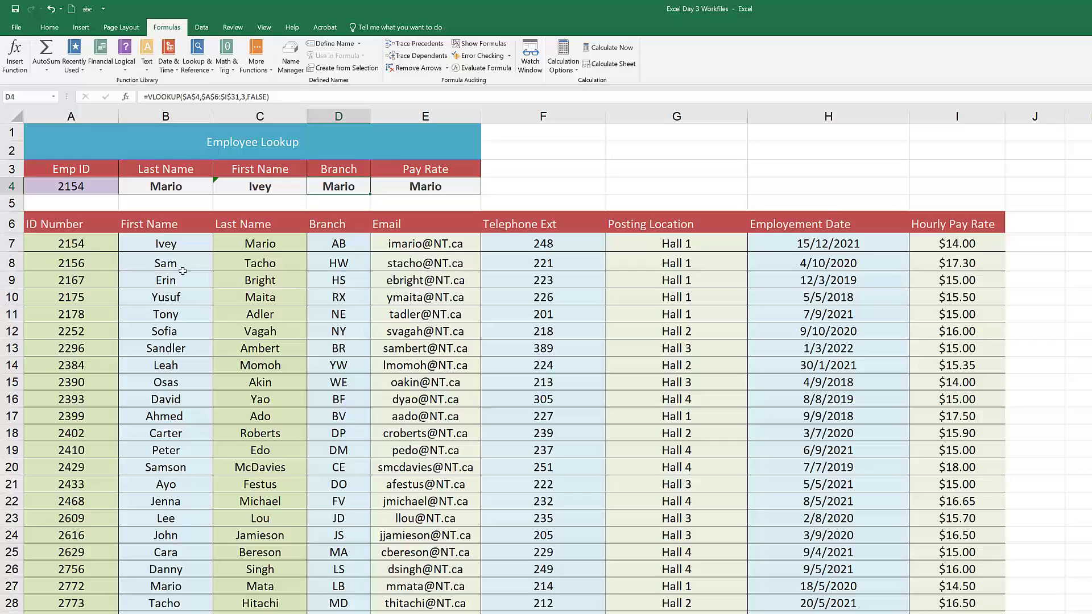
{"action": "left_click", "coordinate": [248, 98]}
{"action": "key", "text": "BackSpace"}
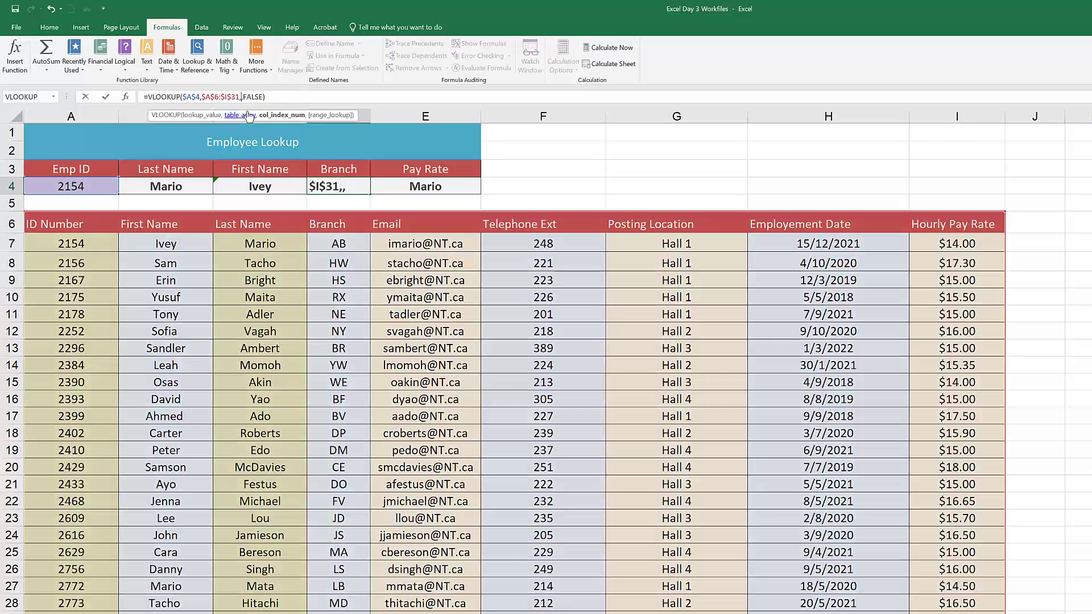
{"action": "type", "text": "4"}
{"action": "key", "text": "Return"}
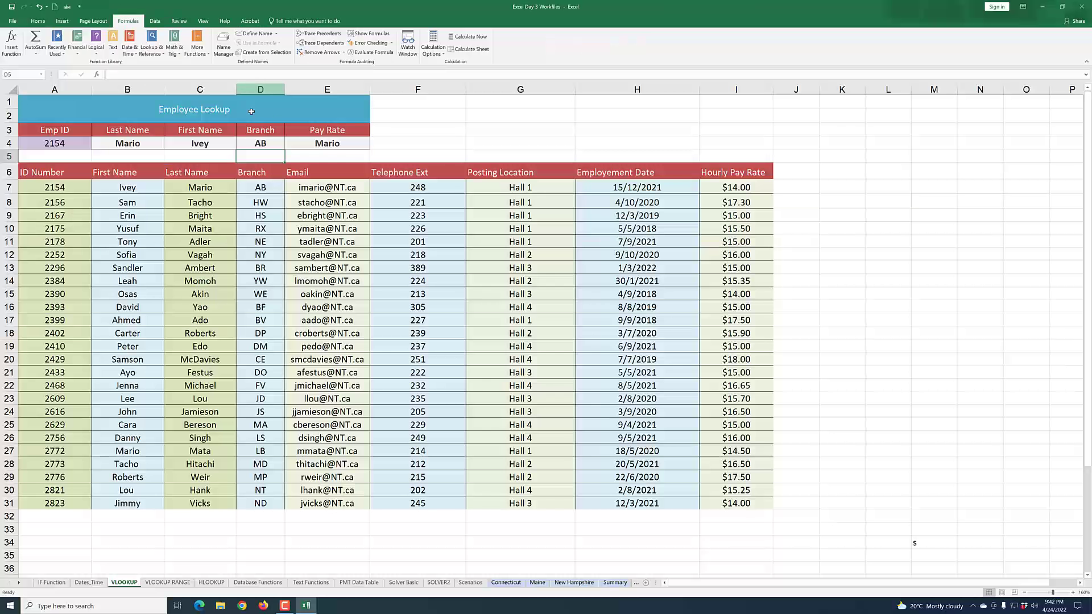
Change the column index in the Pay Rate VLOOKUP in E4 to 9
{"action": "left_click", "coordinate": [421, 186]}
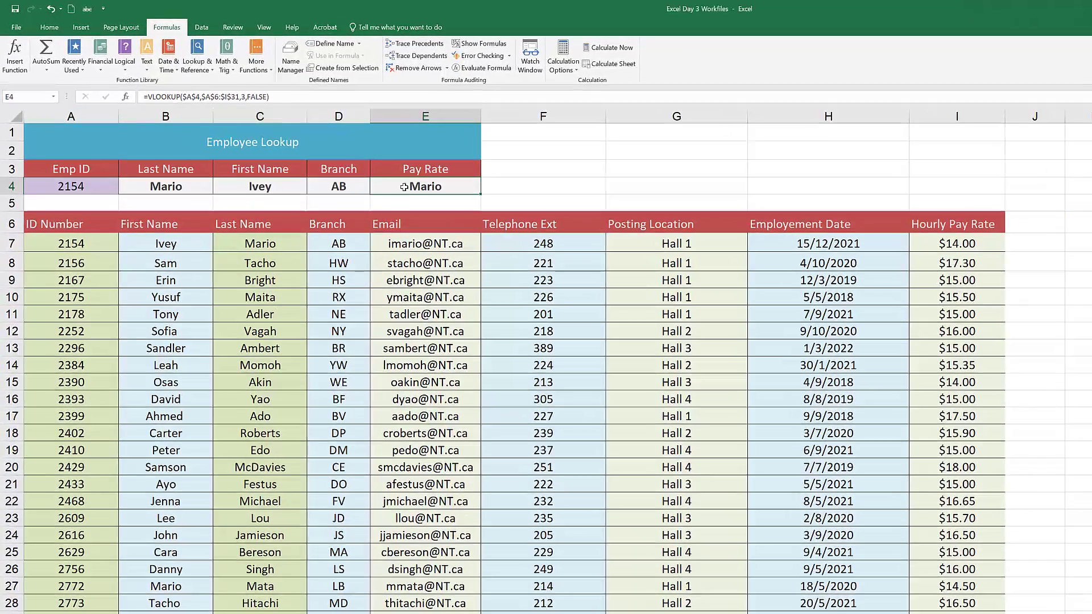
{"action": "left_click", "coordinate": [244, 96]}
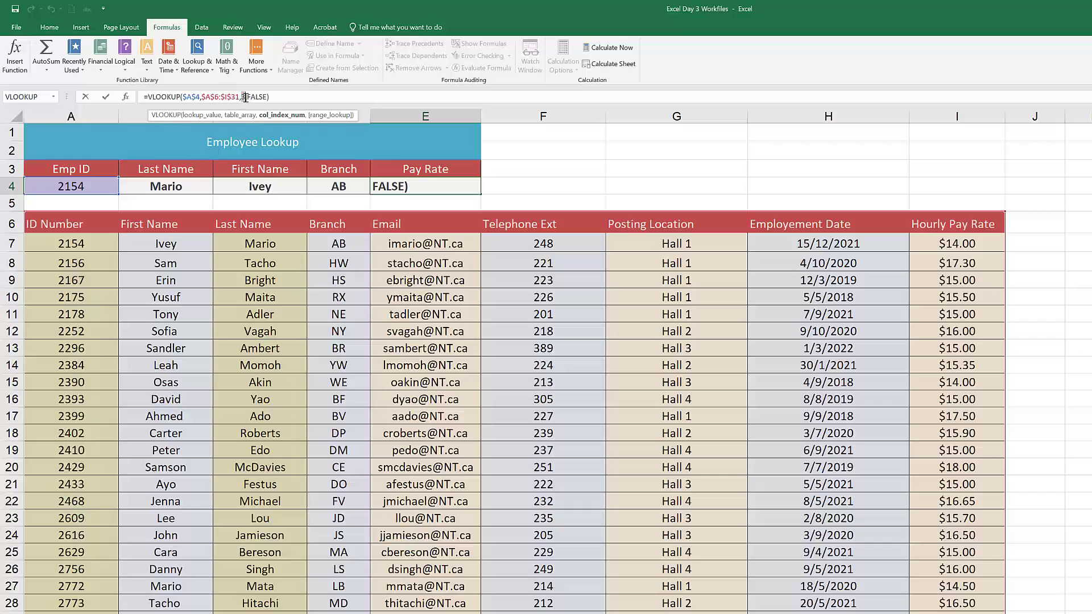
{"action": "key", "text": "BackSpace"}
{"action": "type", "text": "9"}
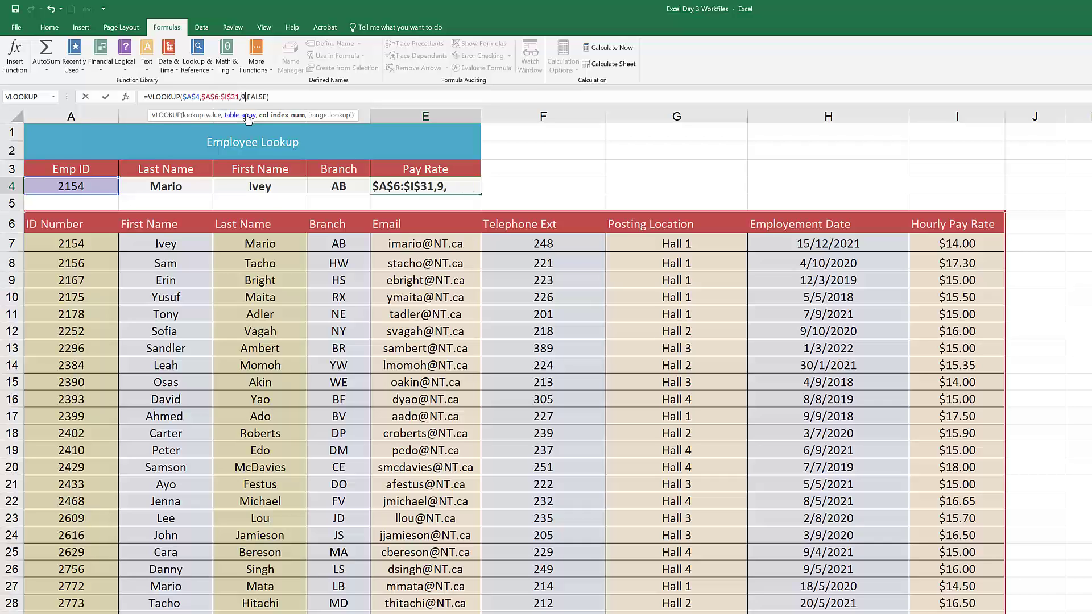
{"action": "key", "text": "Return"}
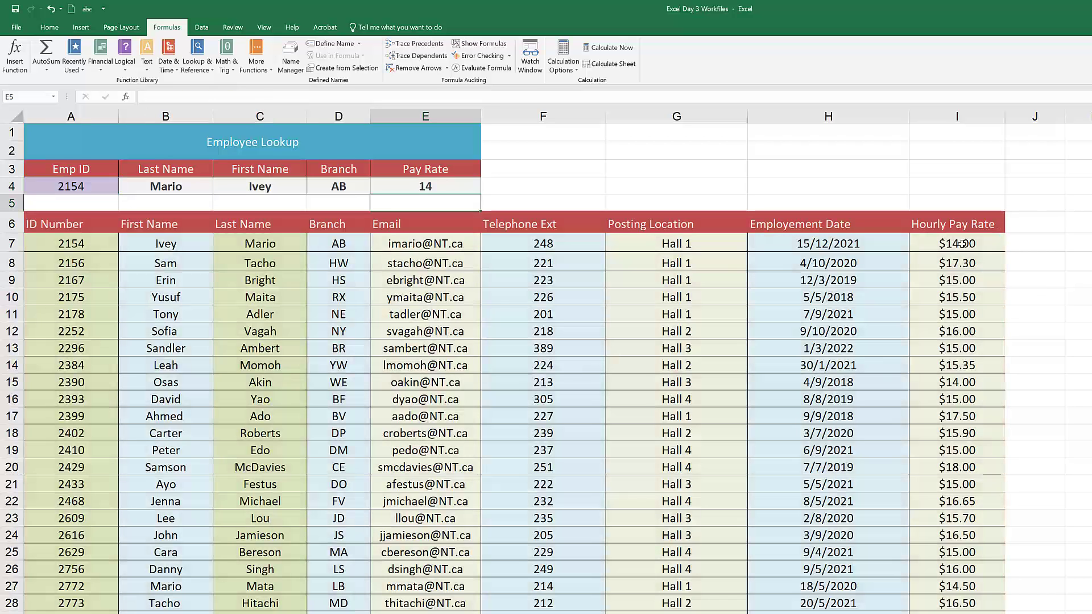
Test the lookup by entering the ID of the employee in row 17 into A4, and compare the returned values with that row
{"action": "left_click", "coordinate": [957, 328]}
{"action": "left_click", "coordinate": [326, 351]}
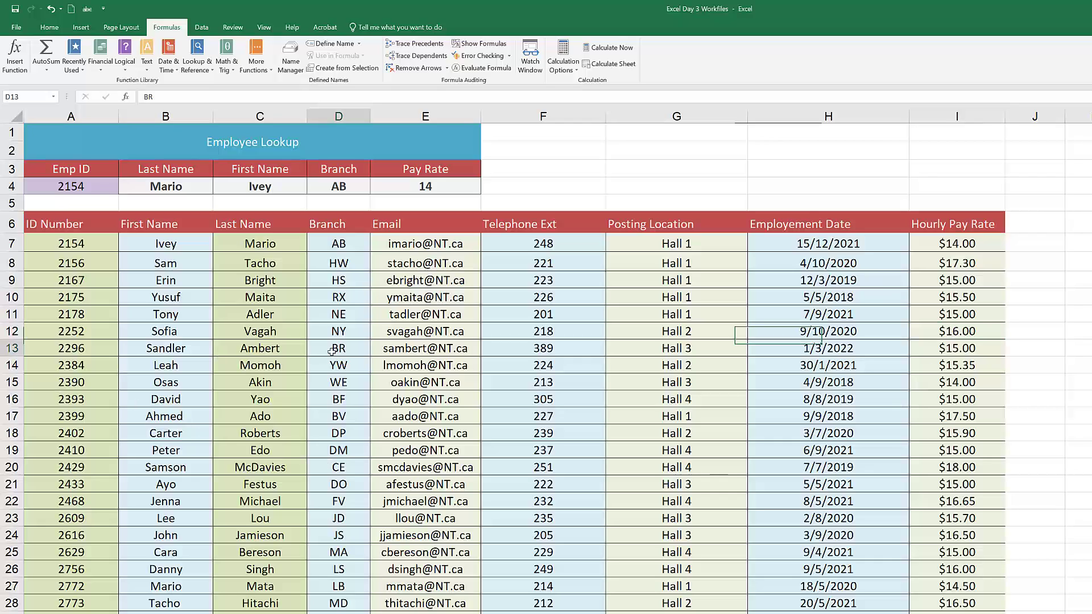
{"action": "left_click", "coordinate": [80, 315]}
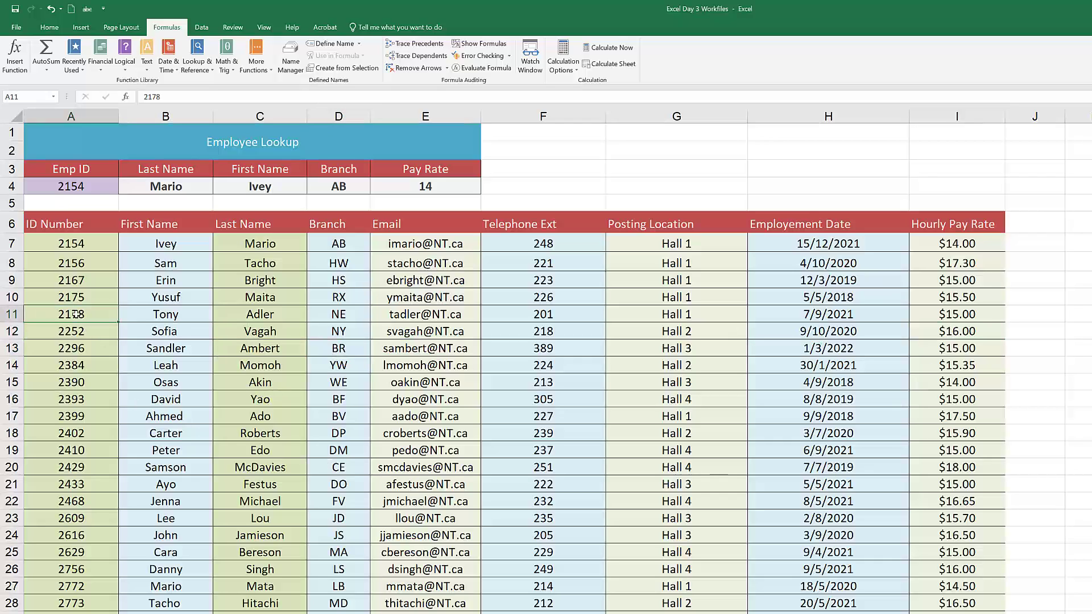
{"action": "left_click", "coordinate": [59, 270]}
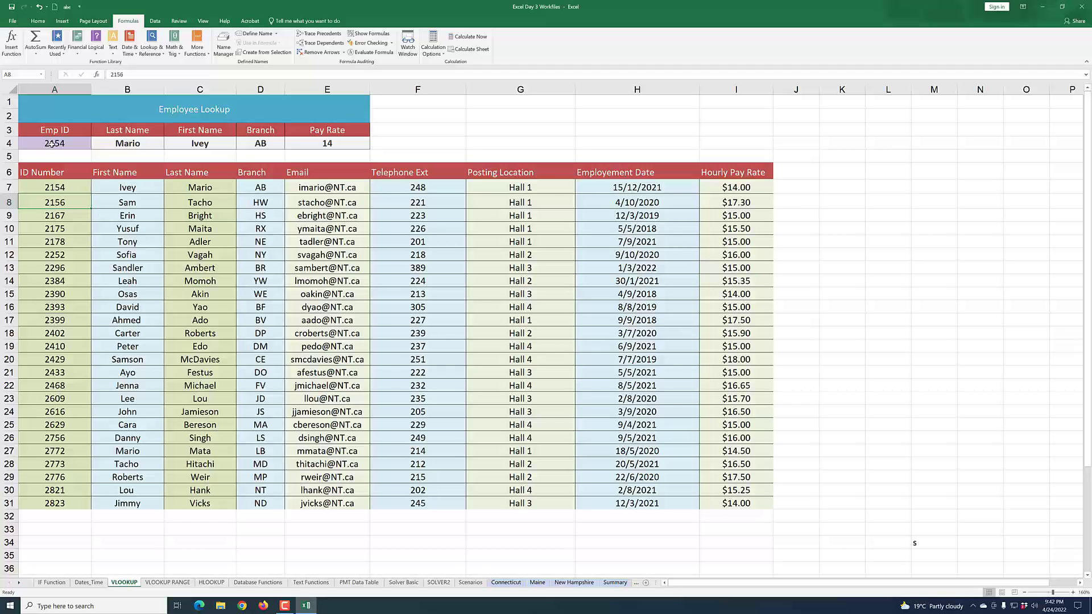
{"action": "key", "text": "Up"}
{"action": "key", "text": "Up"}
{"action": "key", "text": "Up"}
{"action": "key", "text": "Up"}
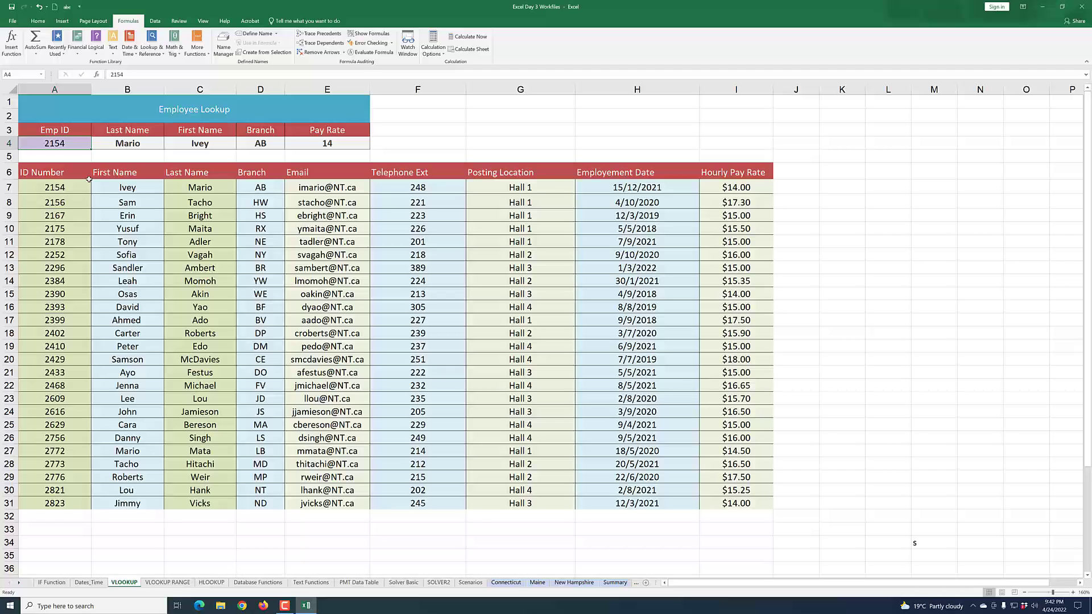
{"action": "type", "text": "2399"}
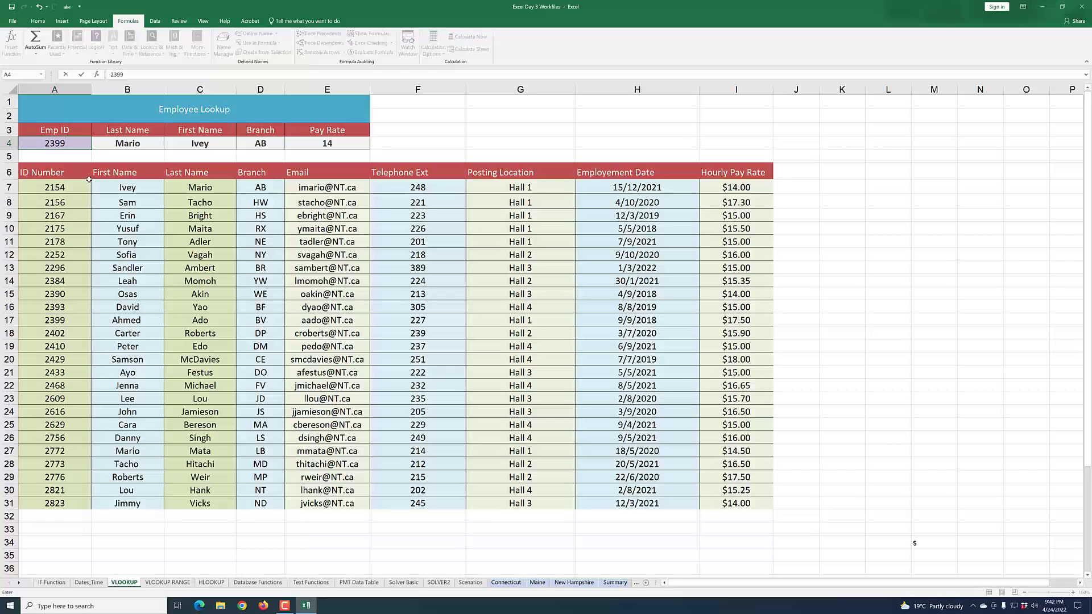
{"action": "key", "text": "Return"}
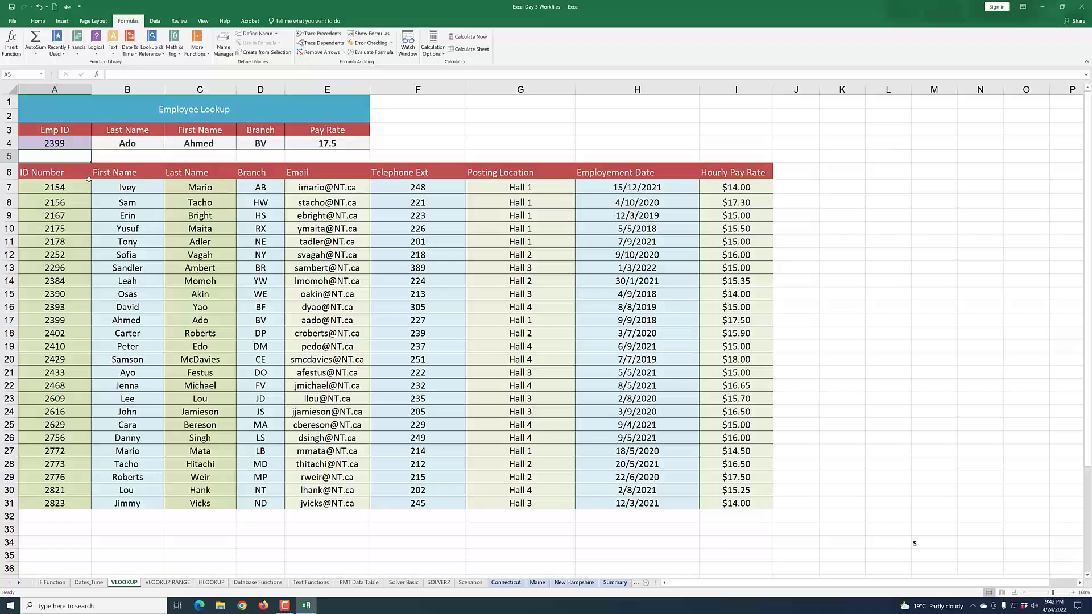
{"action": "left_click", "coordinate": [10, 320]}
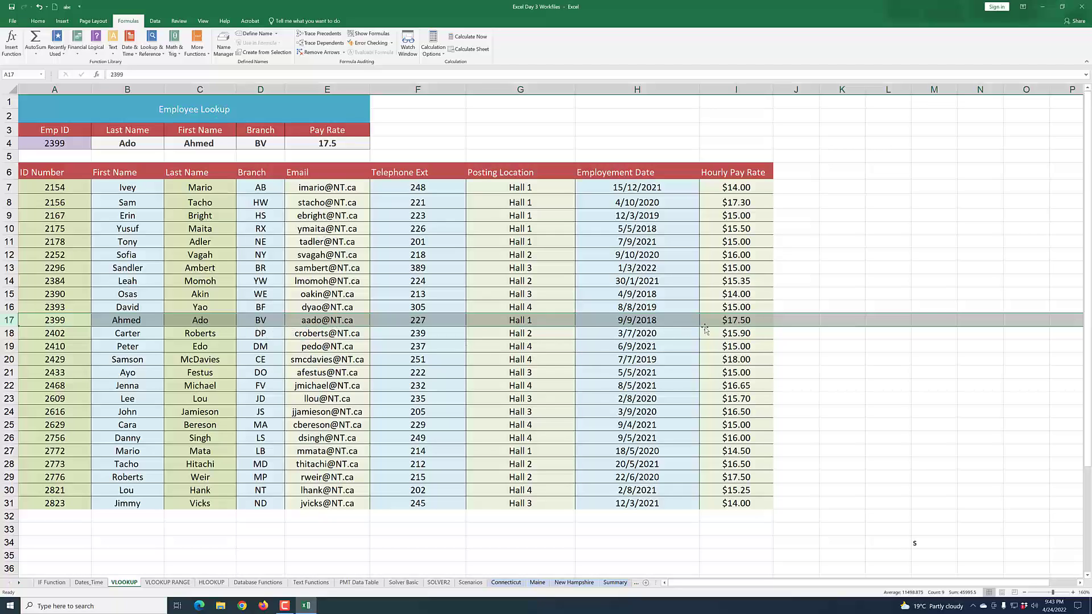
{"action": "left_click", "coordinate": [813, 344]}
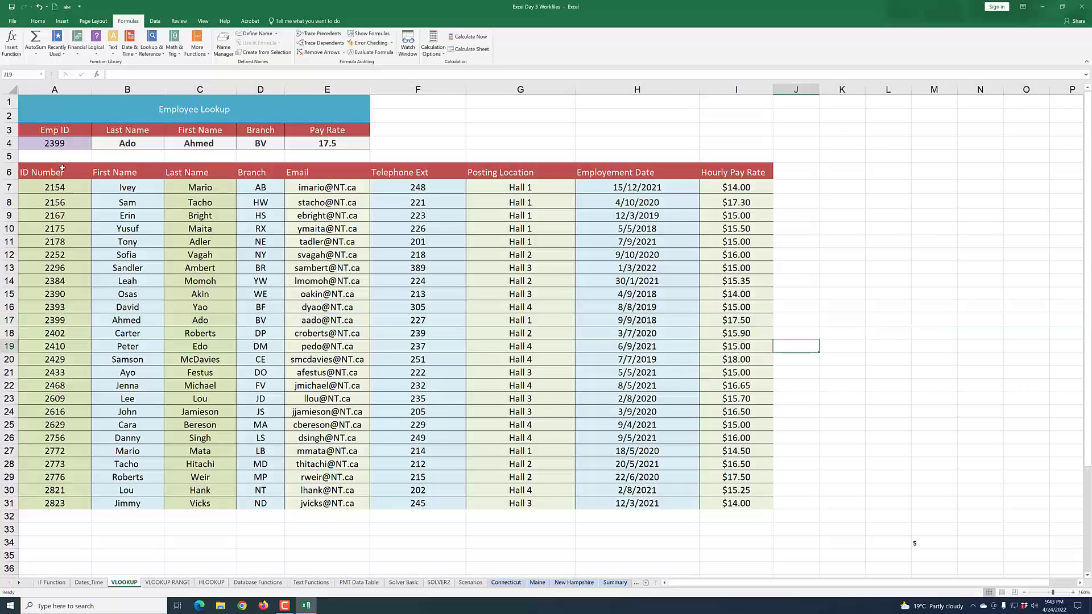
Enter an employee ID that is missing from the table in A4, and inspect the lookup cells B4 through E4
{"action": "left_click", "coordinate": [67, 145]}
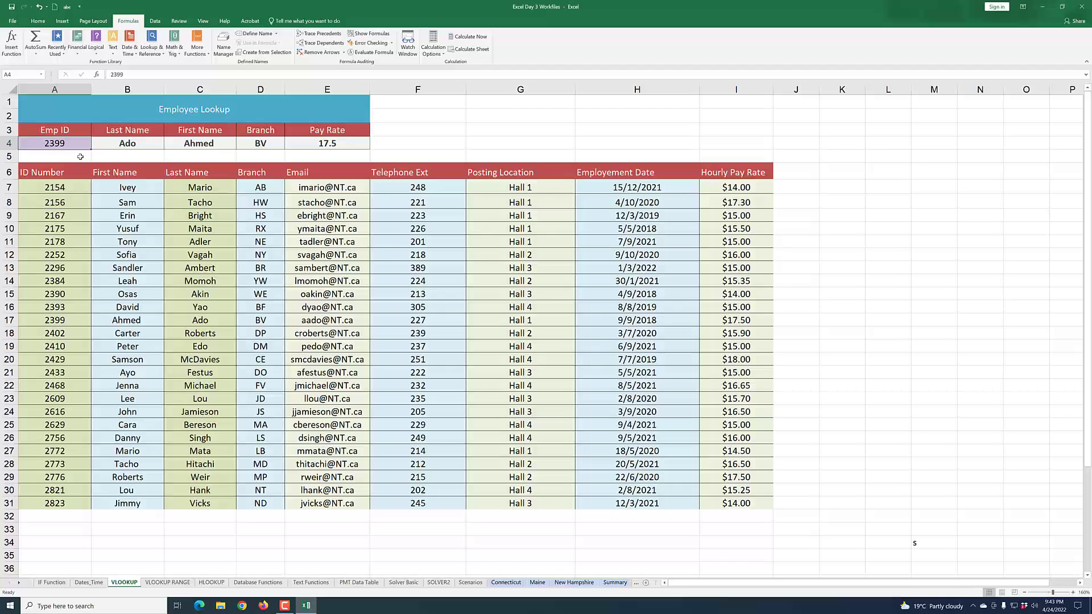
{"action": "type", "text": "3000"}
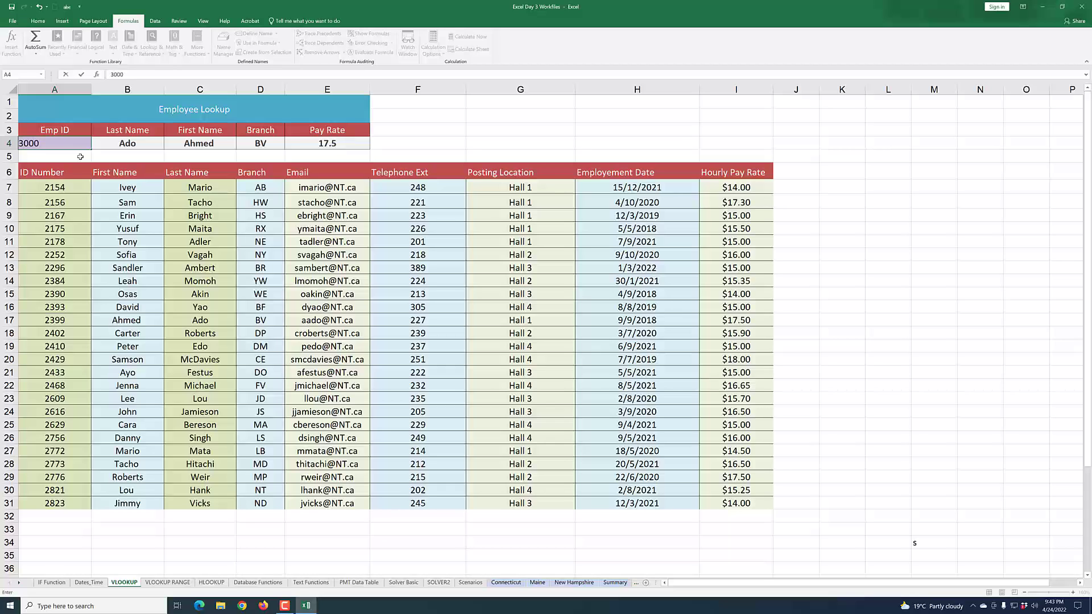
{"action": "left_click", "coordinate": [192, 265]}
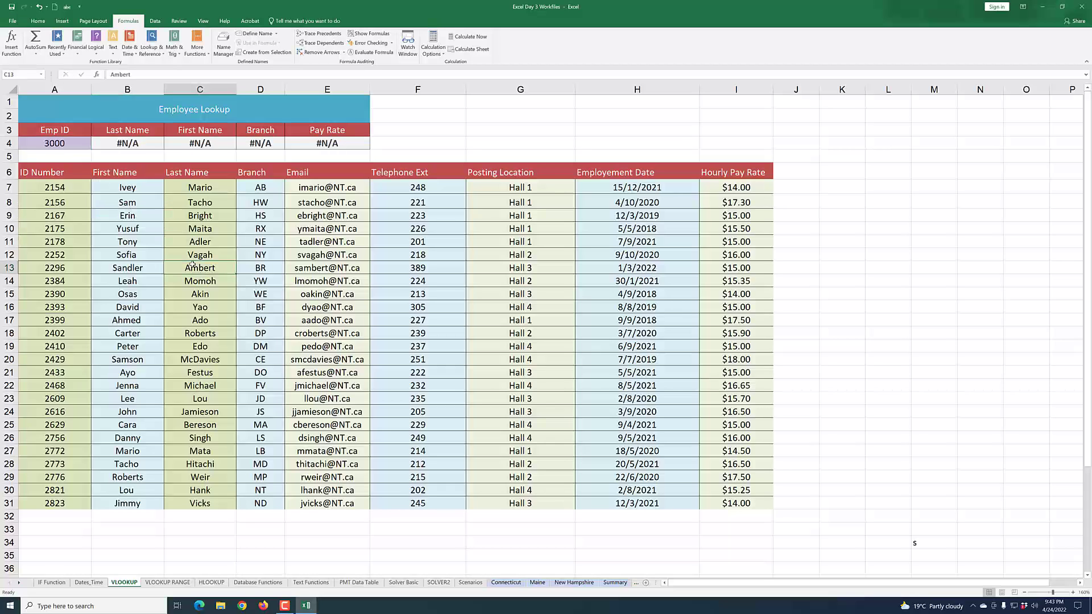
{"action": "left_click", "coordinate": [136, 145]}
{"action": "left_click", "coordinate": [168, 147]}
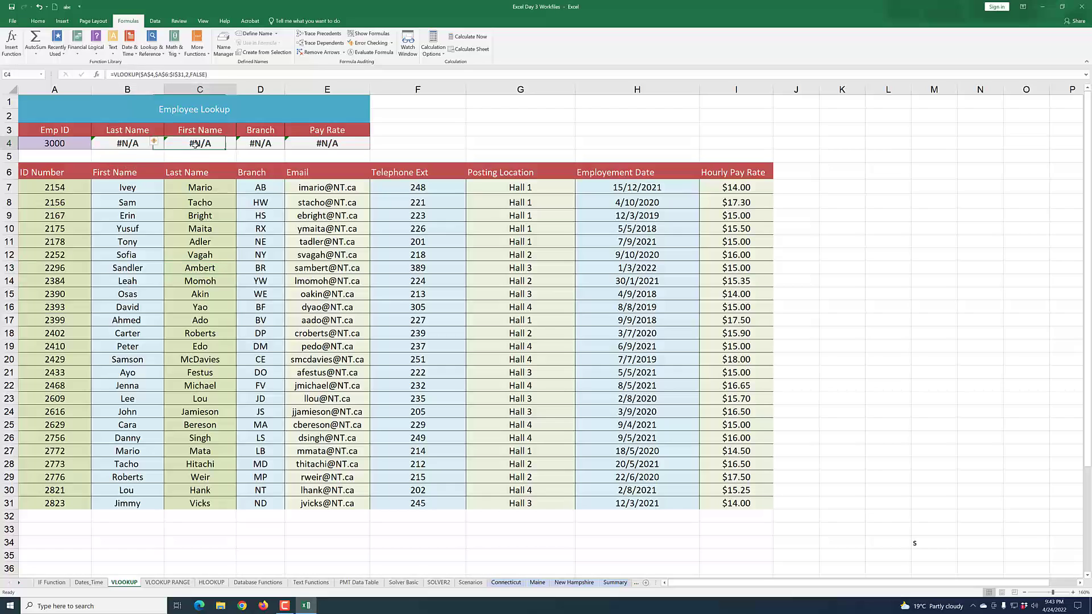
{"action": "left_click", "coordinate": [268, 144]}
{"action": "left_click", "coordinate": [303, 146]}
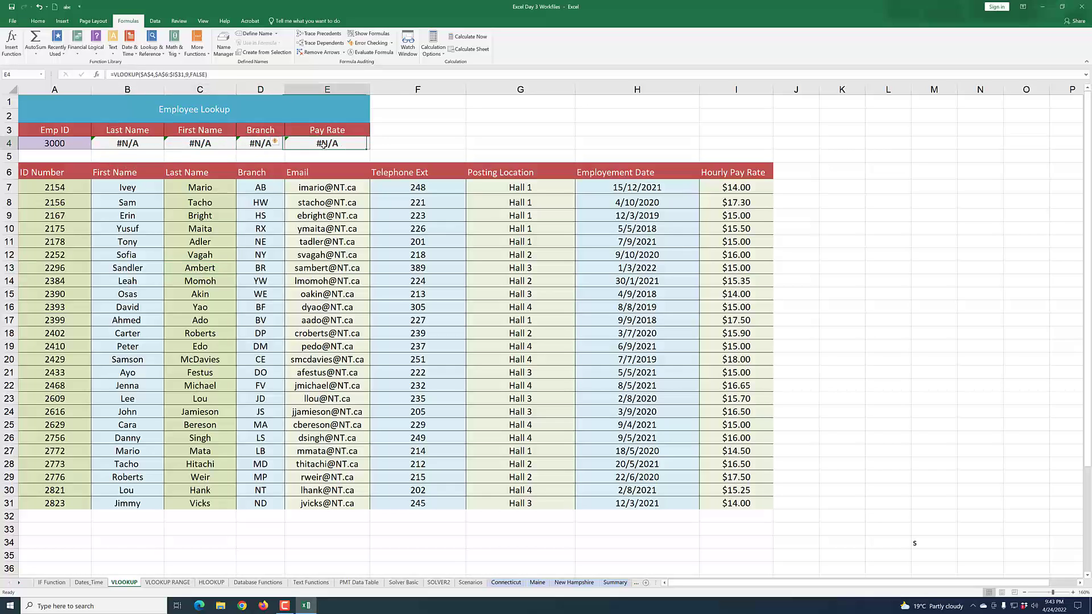
Wrap the VLOOKUP in B4 in an IFERROR function and open the IFERROR function arguments
{"action": "left_click", "coordinate": [141, 149]}
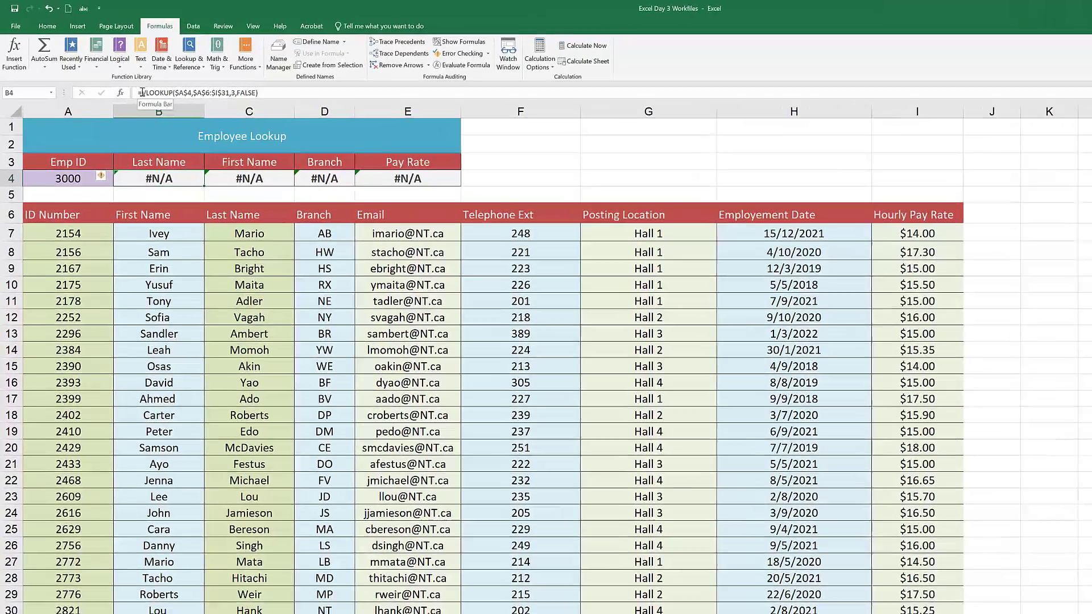
{"action": "left_click", "coordinate": [113, 74]}
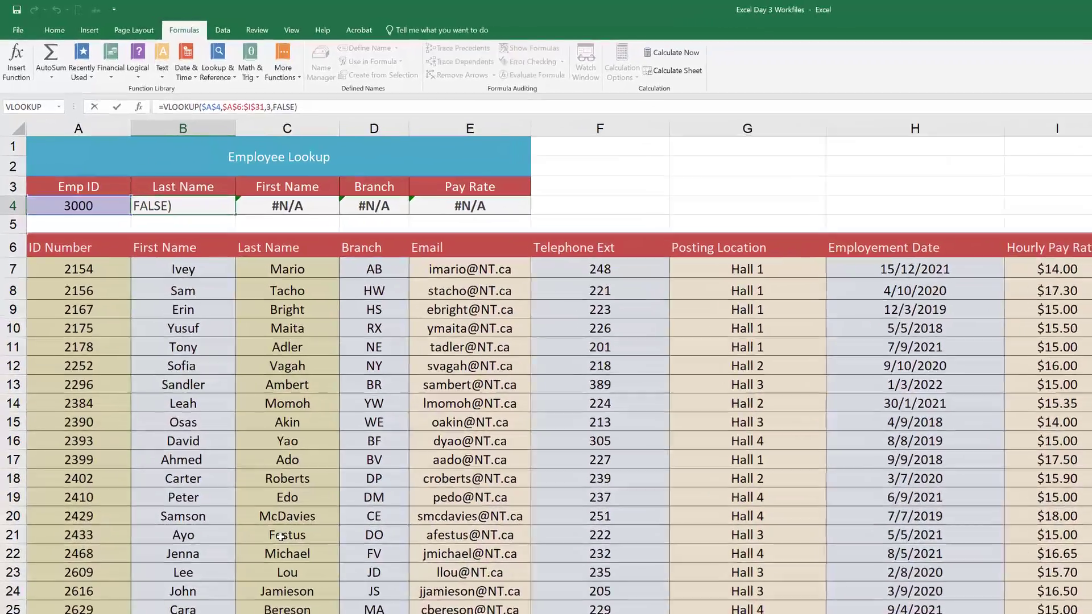
{"action": "type", "text": "IFERROR"}
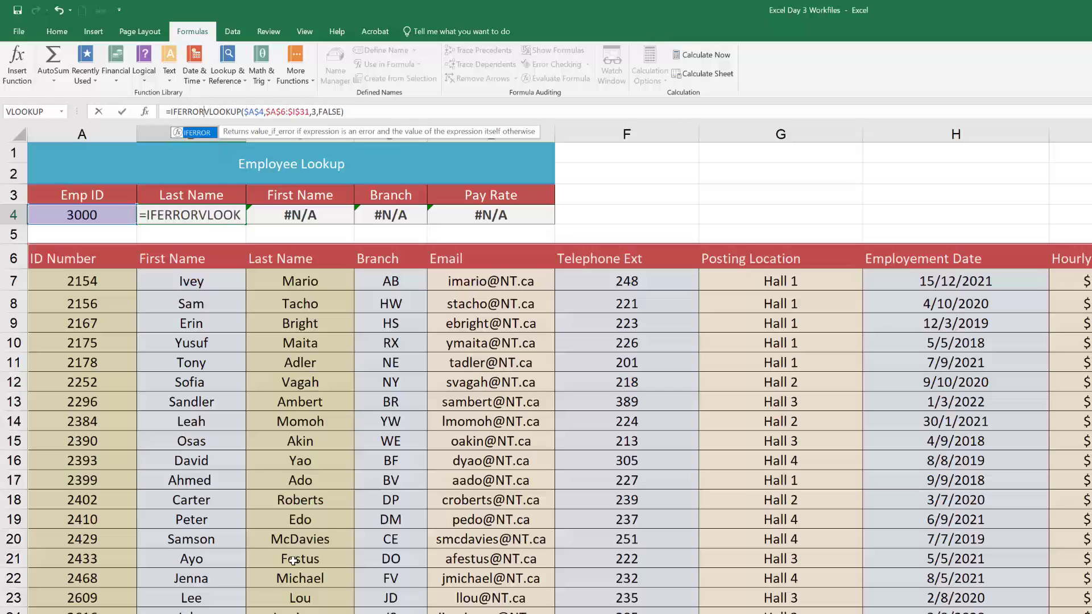
{"action": "type", "text": "("}
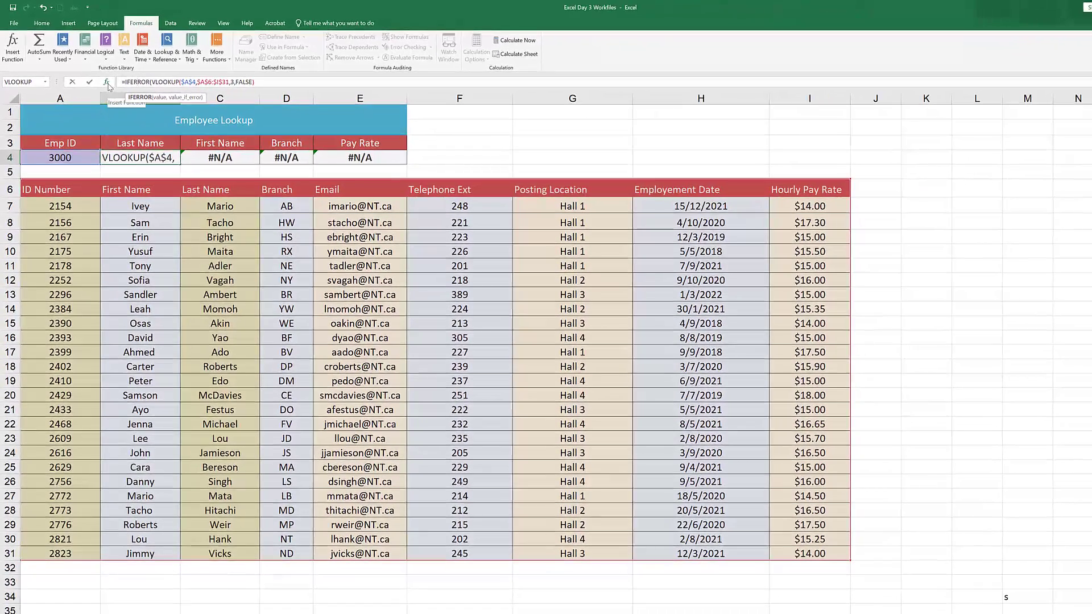
{"action": "left_click", "coordinate": [142, 110]}
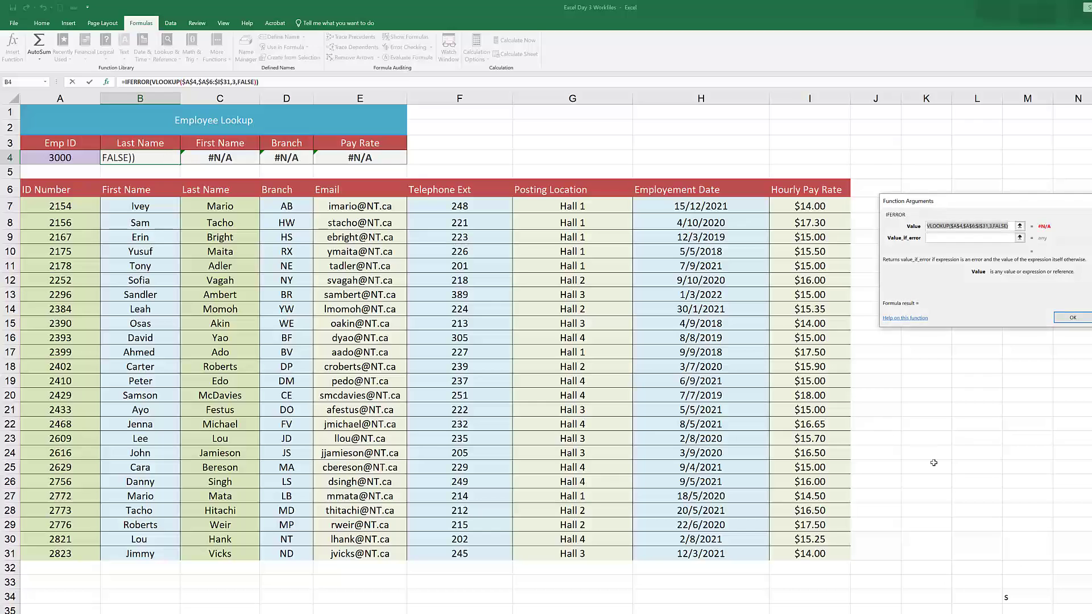
Set the IFERROR value if error to "Employee Does Not Exist", apply the formula, and autofit column B's width
{"action": "left_click", "coordinate": [969, 237]}
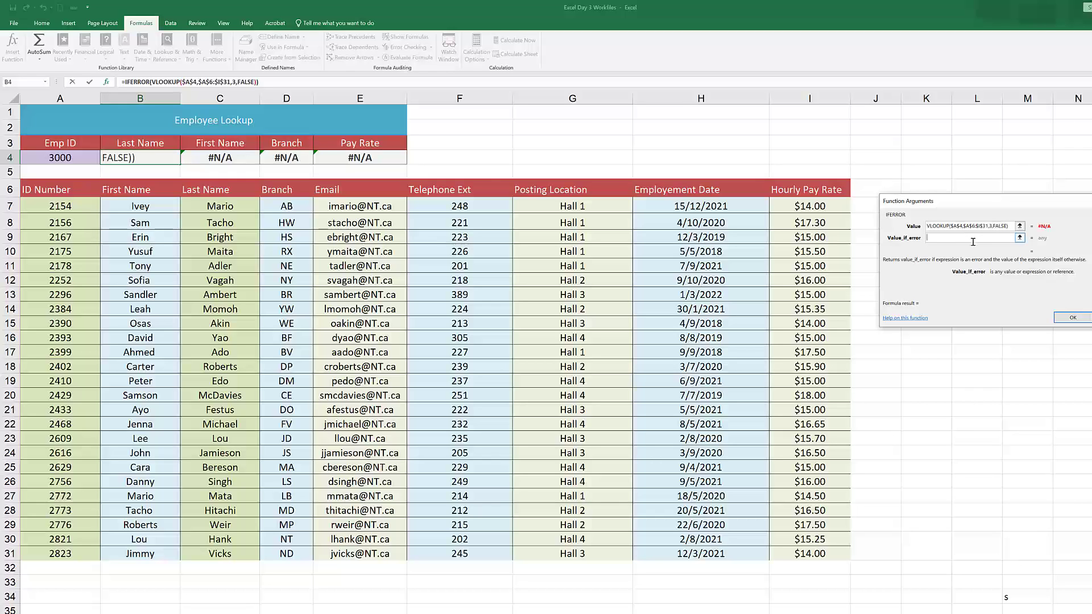
{"action": "type", "text": "n"}
{"action": "type", "text": "\""}
{"action": "type", "text": "Emplo"}
{"action": "type", "text": "yee"}
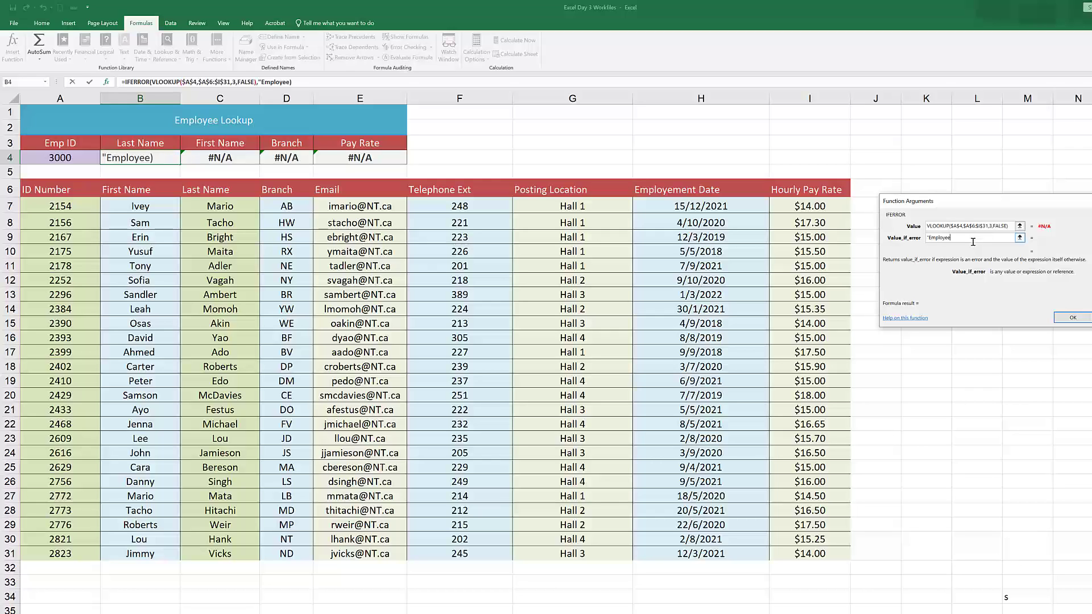
{"action": "type", "text": " Does Not Exis"}
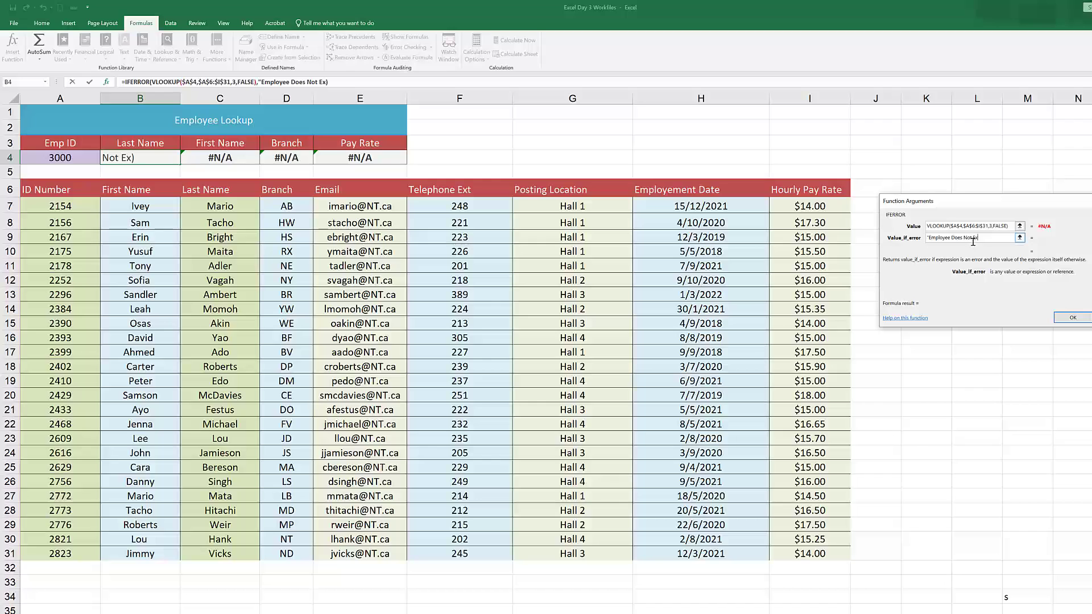
{"action": "type", "text": "t\""}
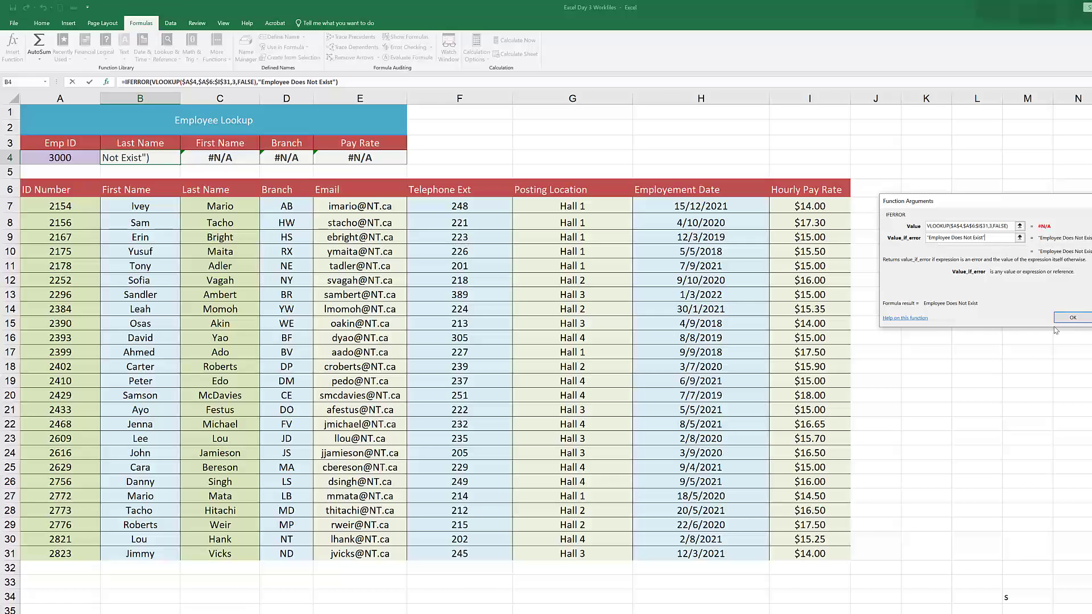
{"action": "left_click", "coordinate": [1069, 317]}
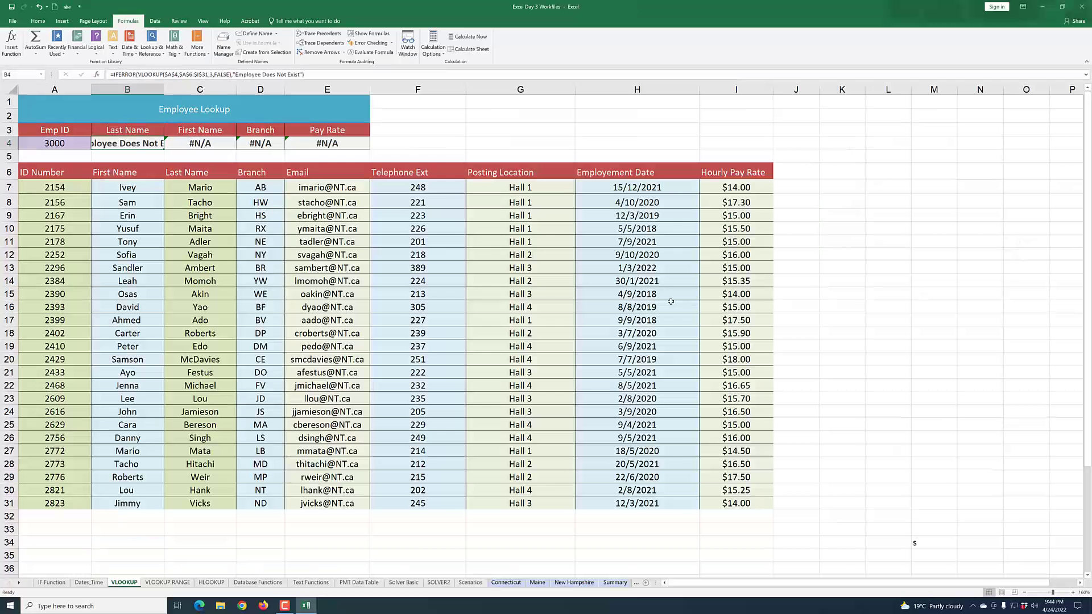
{"action": "double_click", "coordinate": [162, 90]}
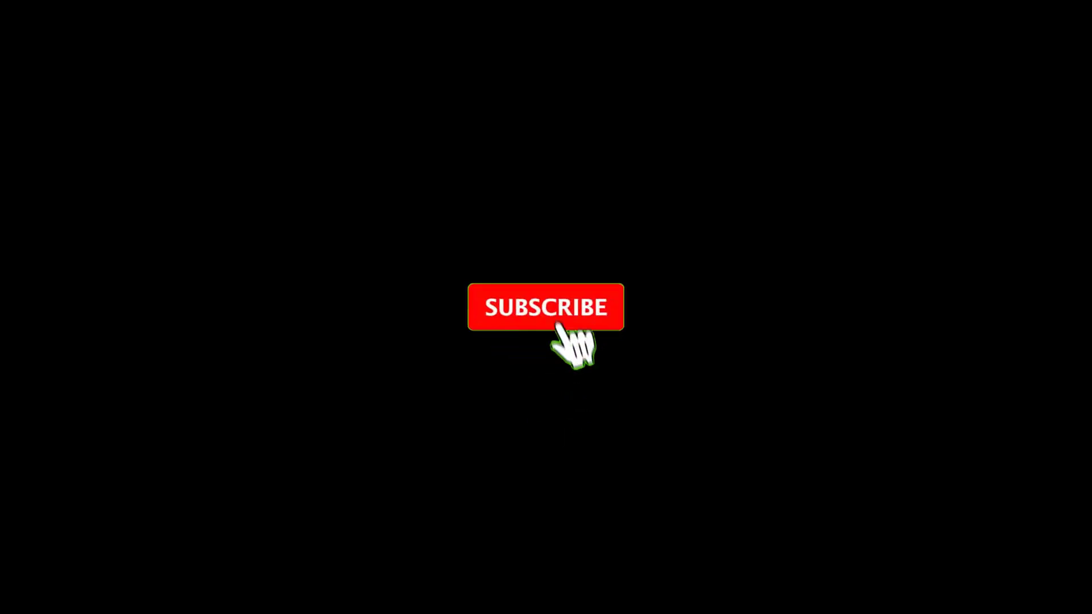